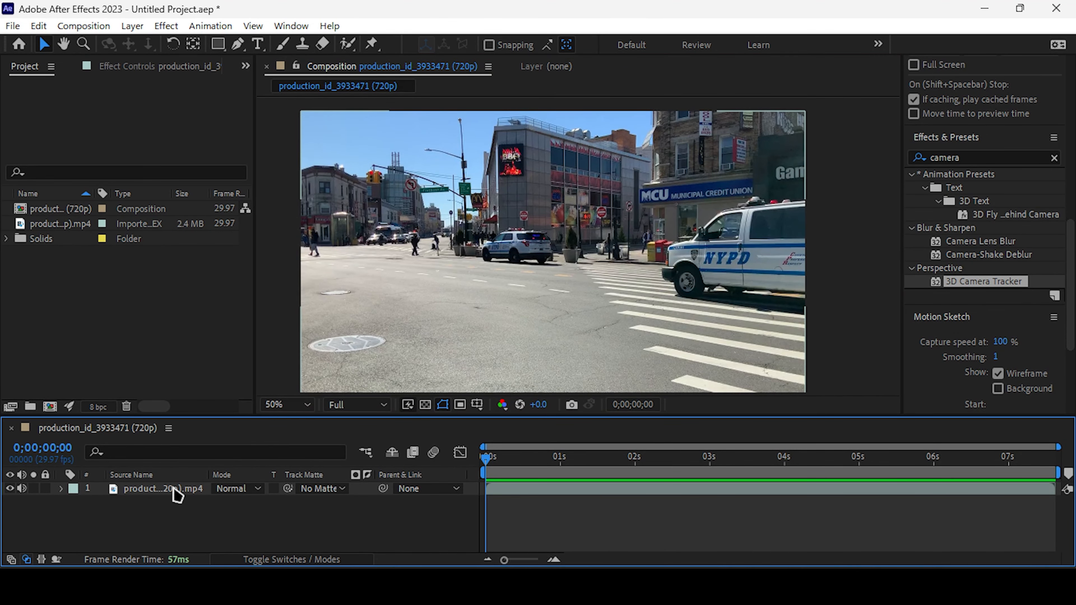
- Search the effects for "3d ca" and apply 3D Camera Tracker to the street footage layer
click(177, 490)
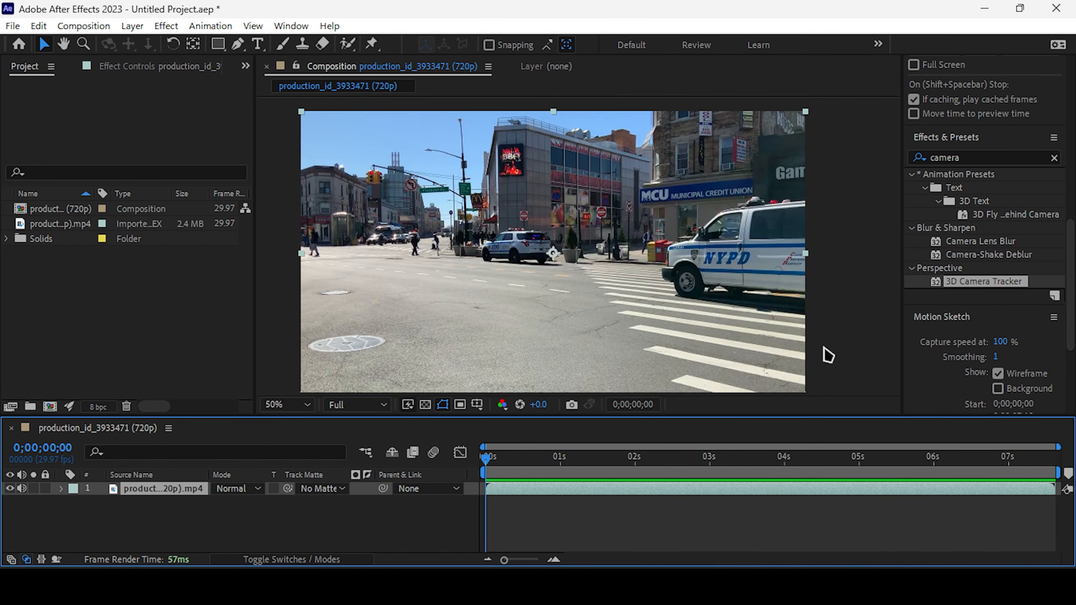
click(1053, 159)
click(1021, 155)
text(3d ca)
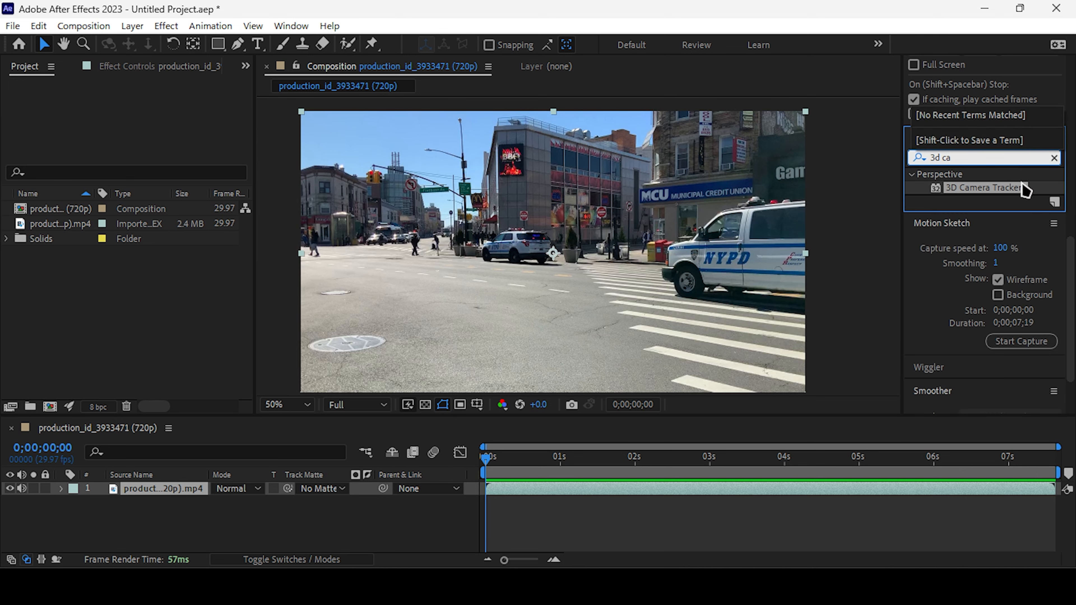
drag(1025, 190, 199, 489)
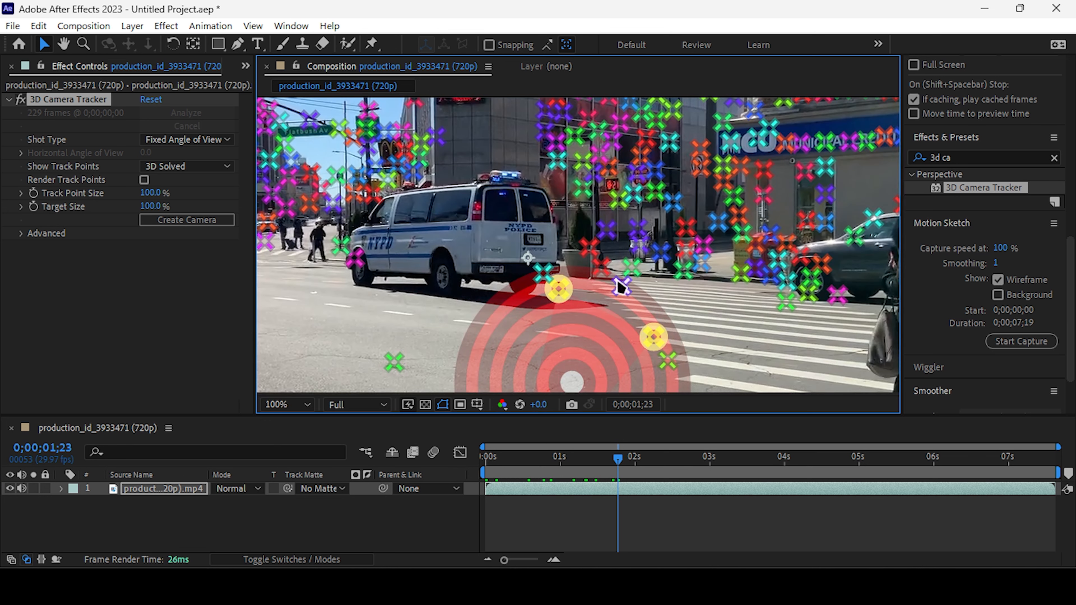
- Create a solid and camera from the selected road track points, and rotate the solid to lie flat on the road
scroll(619, 287, down, 2)
right_click(606, 257)
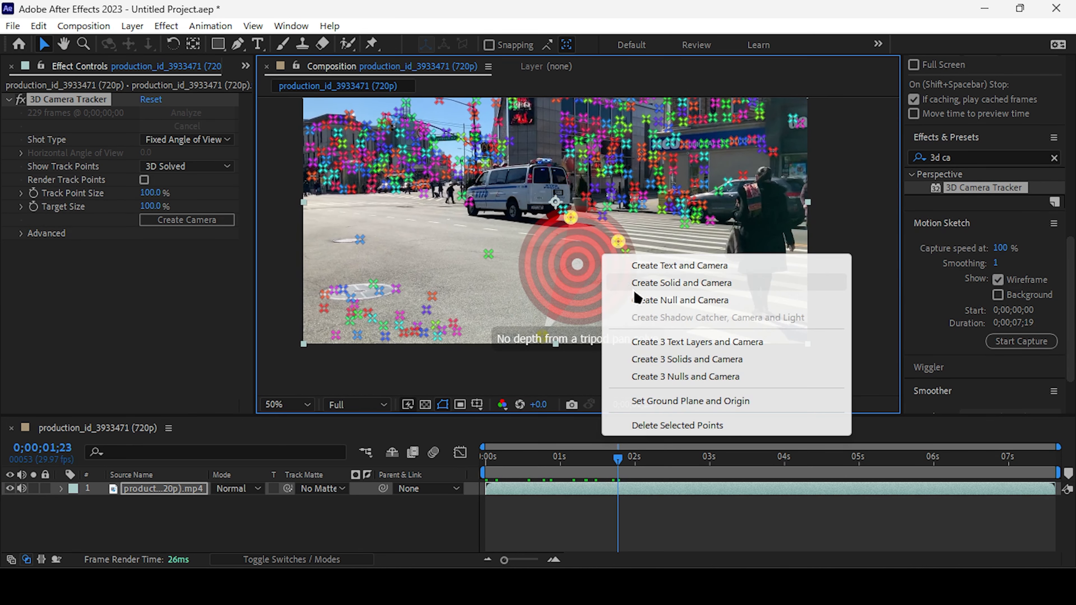
click(655, 284)
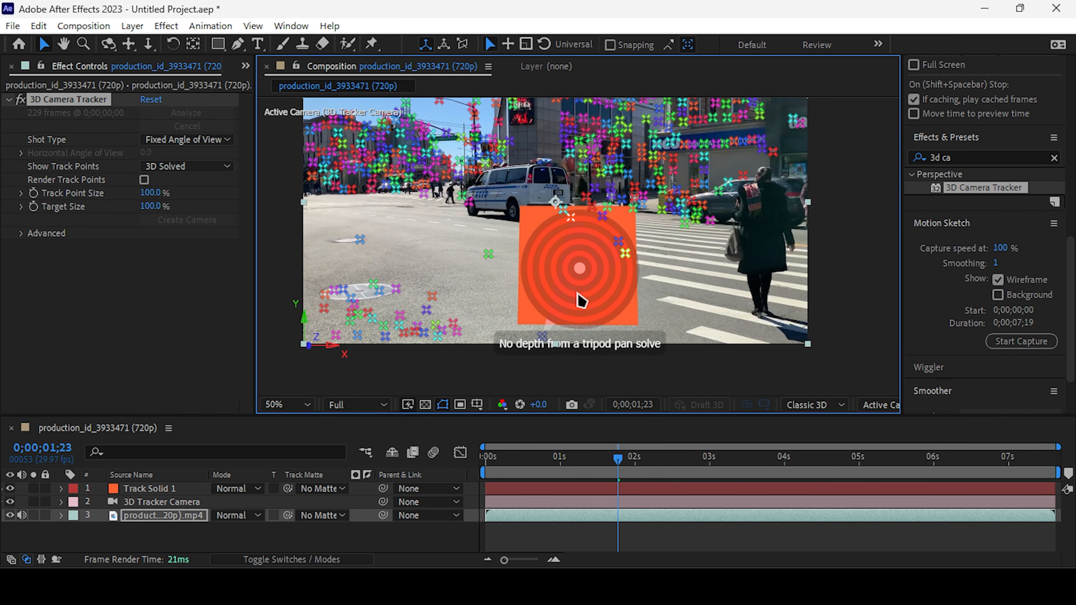
click(170, 491)
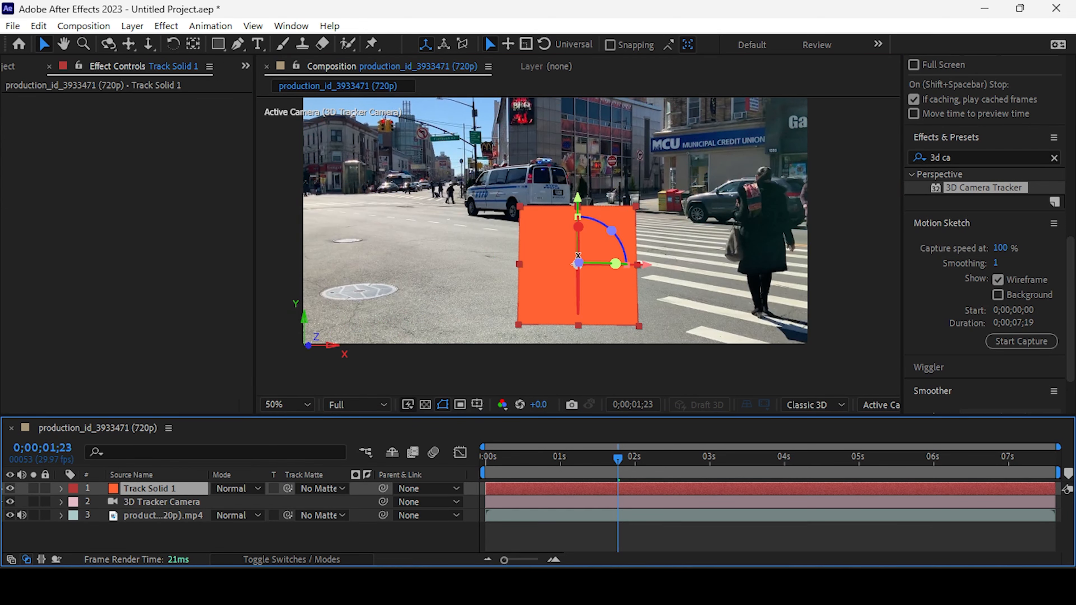
drag(578, 255, 568, 220)
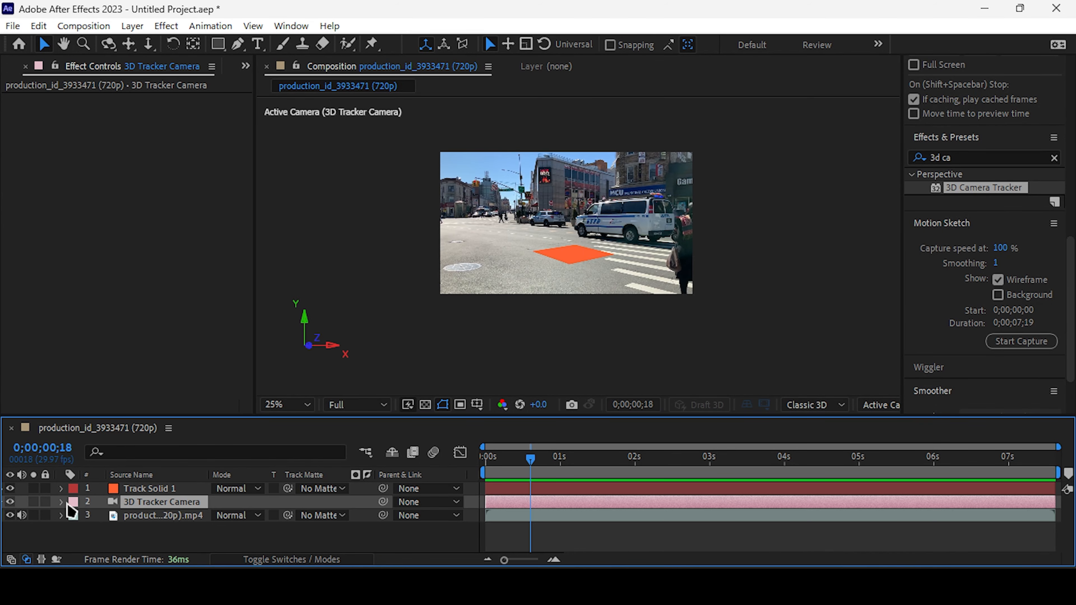
- Copy the 3D Tracker Camera's Position and Orientation keyframes, and create a camera from them with AE2Blend in Blender
click(61, 502)
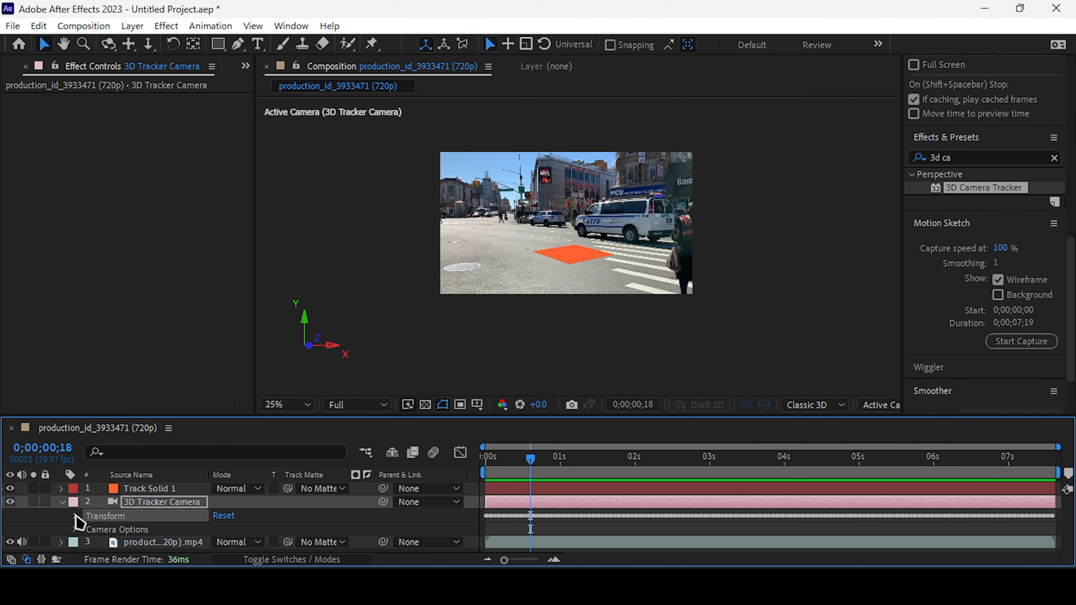
click(76, 516)
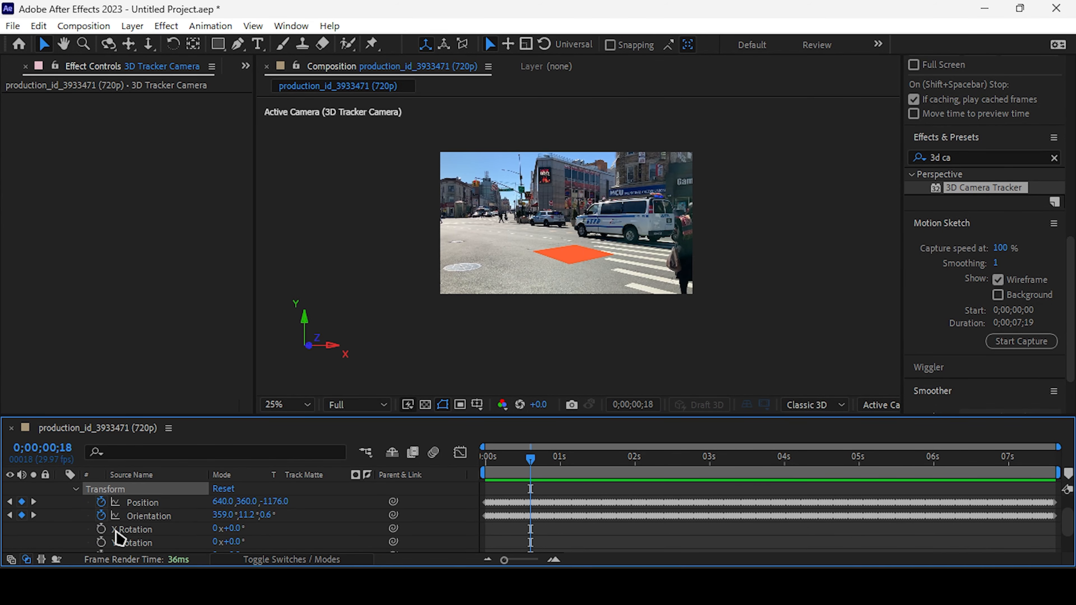
click(150, 504)
shift+click(149, 516)
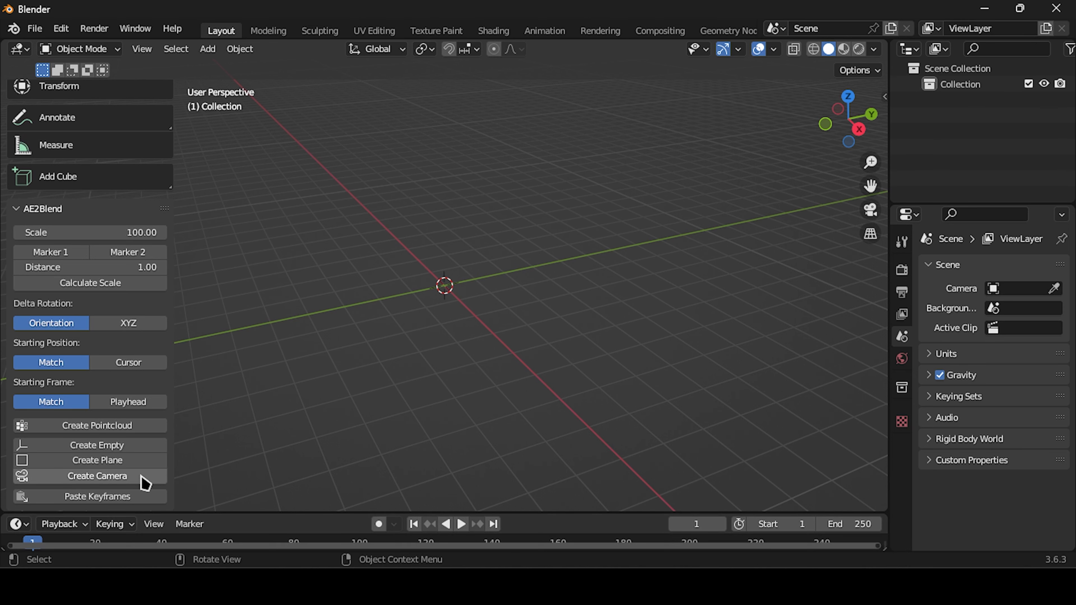
click(142, 477)
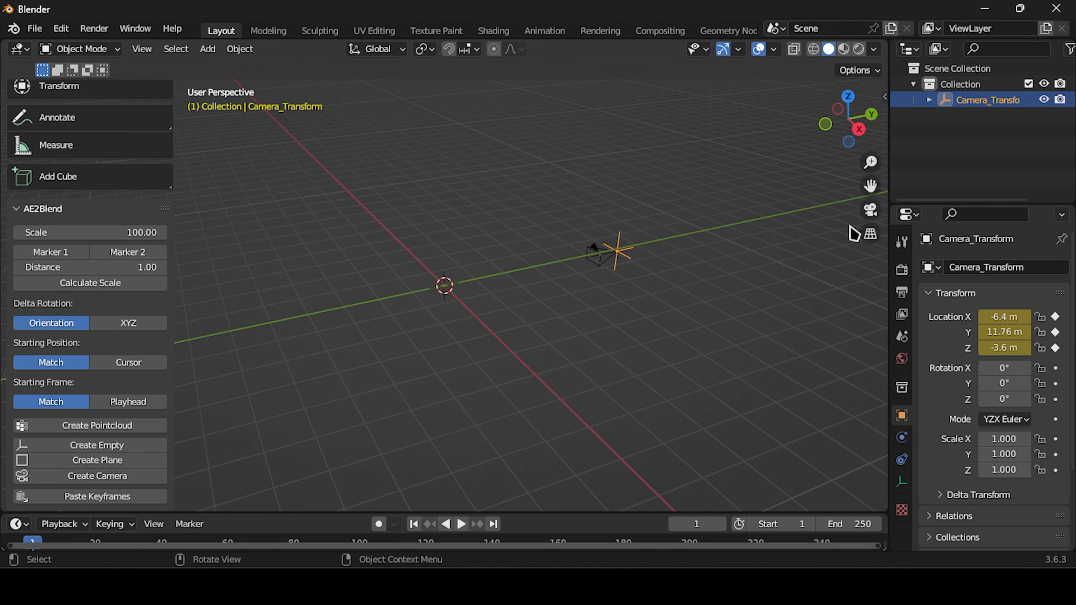
click(870, 210)
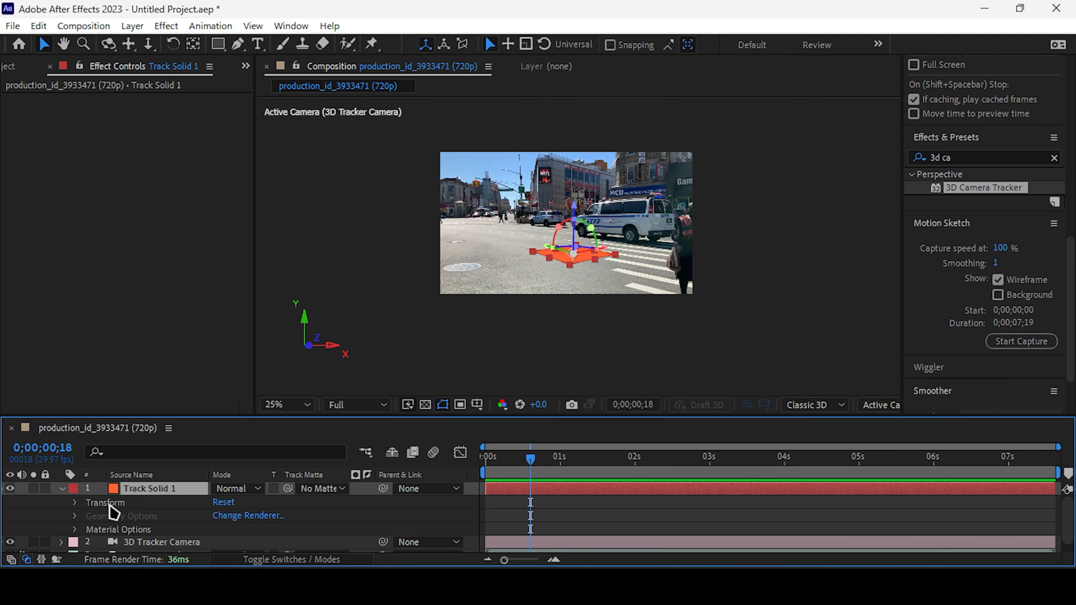
- Copy Track Solid 1's transform properties in After Effects, and create a plane from them with AE2Blend in Blender
click(108, 512)
scroll(127, 519, down, 1)
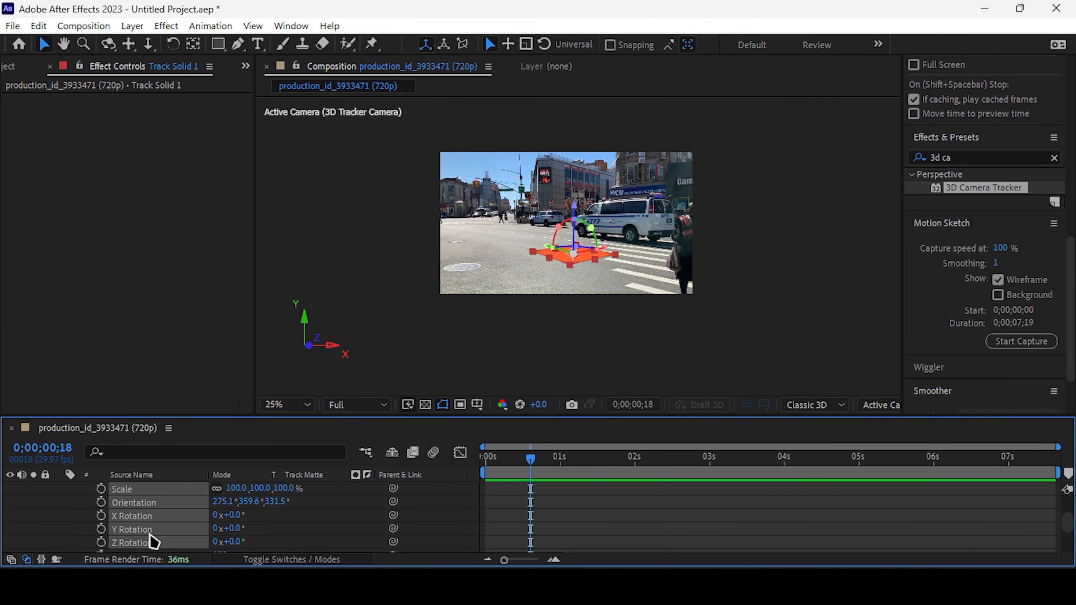
scroll(146, 519, down, 2)
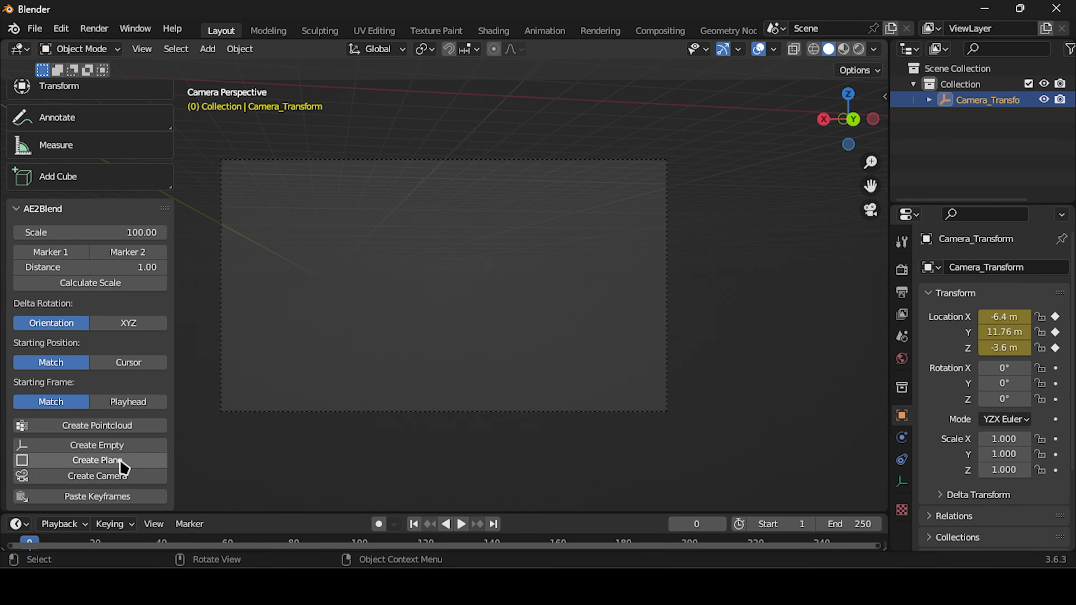
click(121, 461)
- Enable background images for the imported camera inside Camera_Transform
click(929, 100)
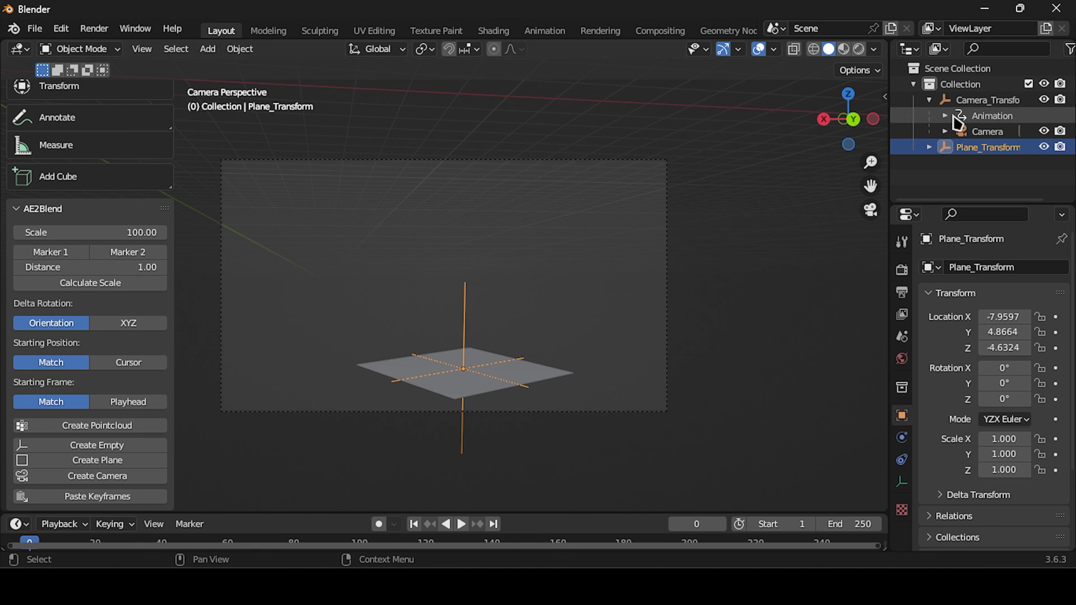
click(954, 117)
click(974, 132)
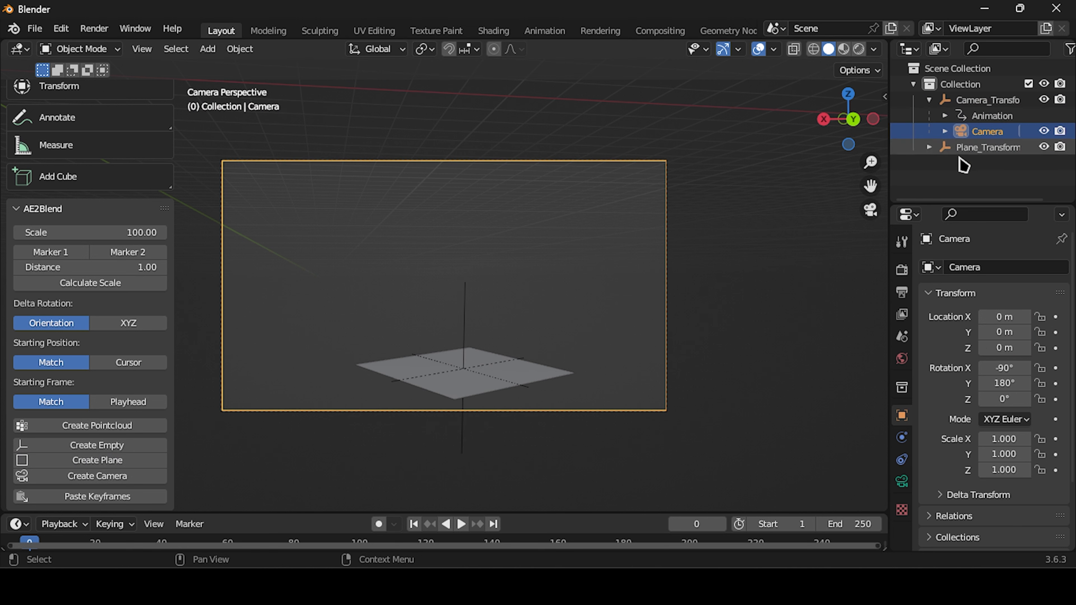
click(902, 481)
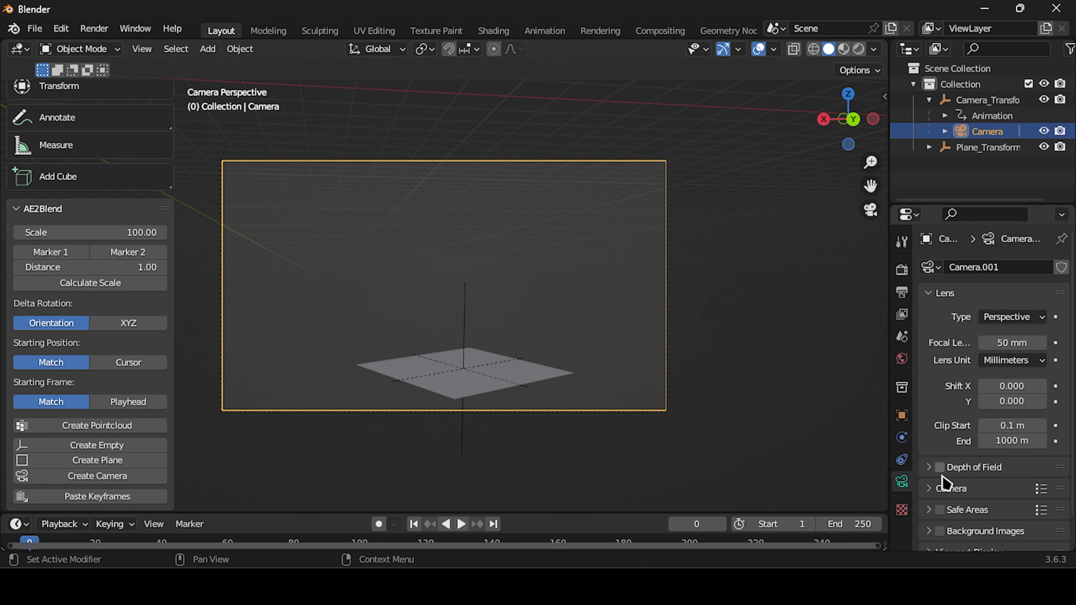
scroll(945, 482, down, 2)
click(931, 499)
scroll(974, 493, down, 2)
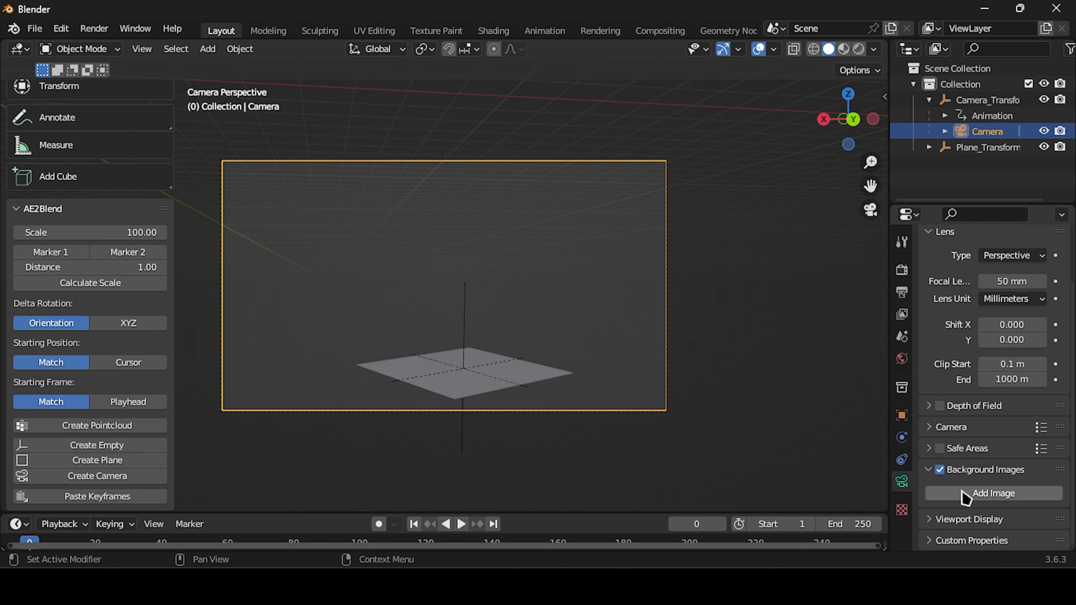
- Load the street footage as the camera's background movie clip, and reduce the camera's focal length
click(980, 492)
scroll(1012, 496, down, 4)
click(1044, 477)
scroll(1046, 488, down, 4)
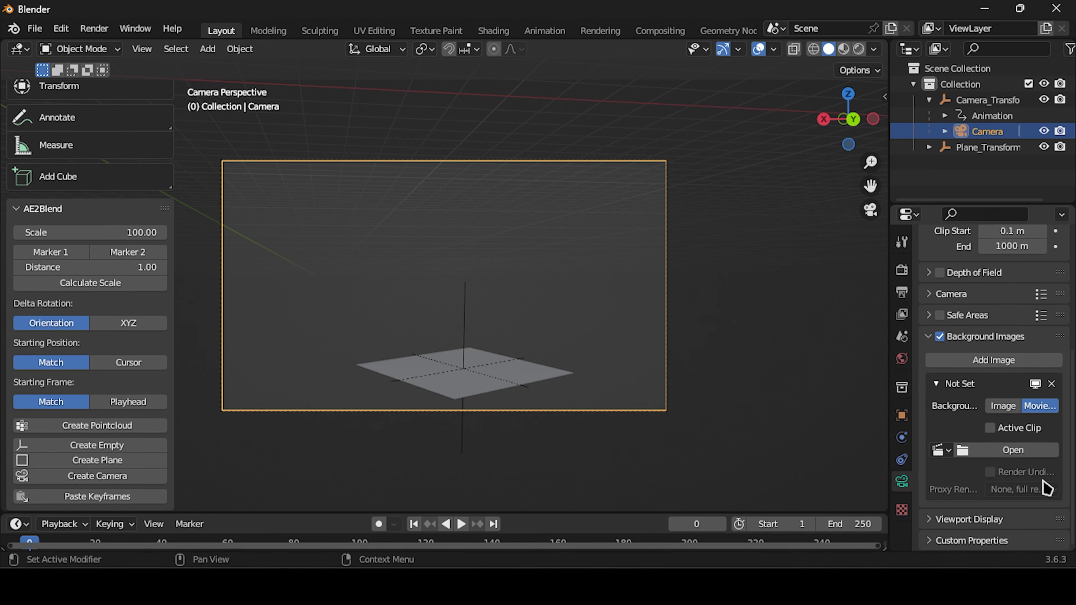
click(1012, 450)
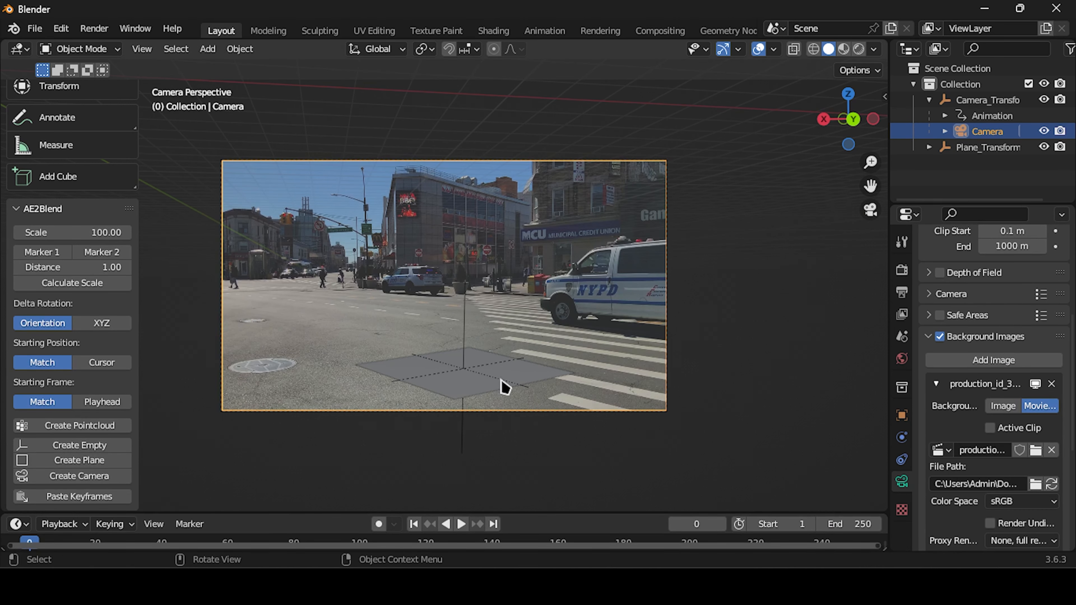
scroll(932, 410, up, 6)
drag(1028, 267, 996, 267)
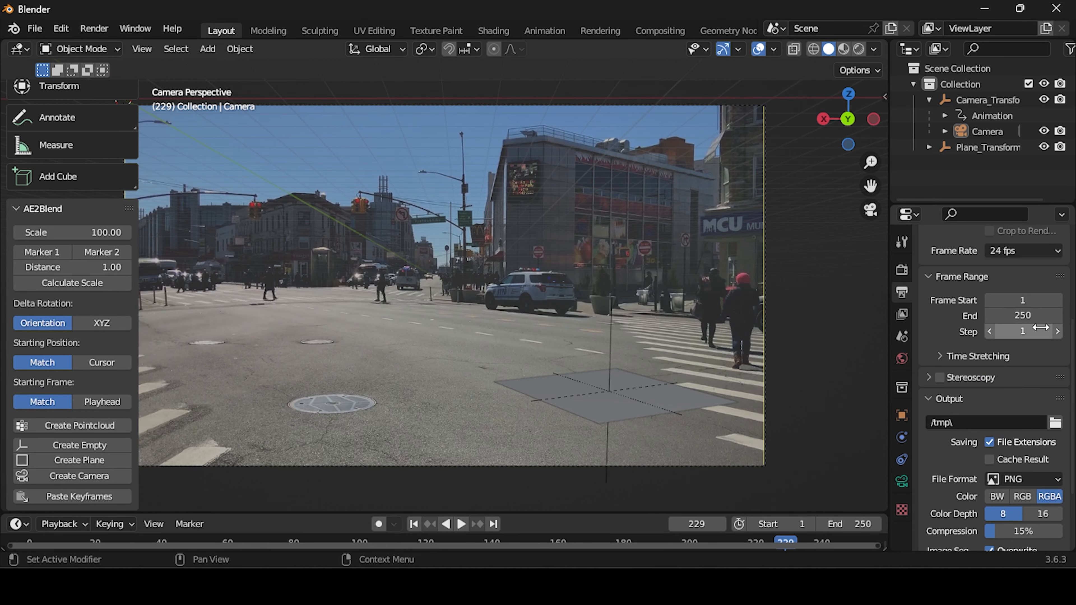
- Set the end frame to 229 and the frame rate to 29.97 fps, and play back the tracked scene
double_click(1033, 316)
text(229)
key(Return)
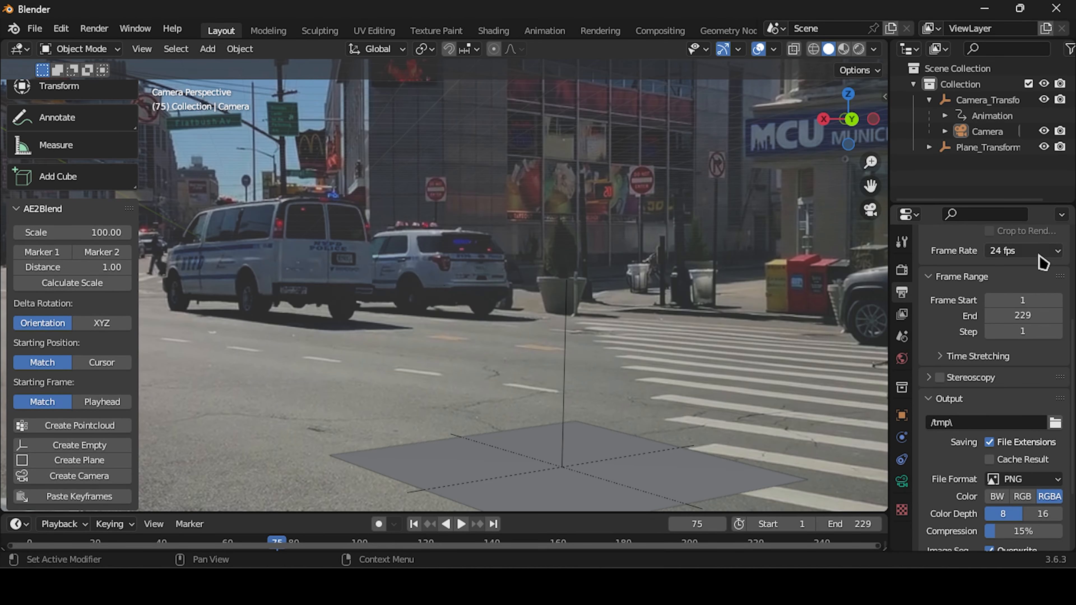
click(1038, 251)
click(1025, 315)
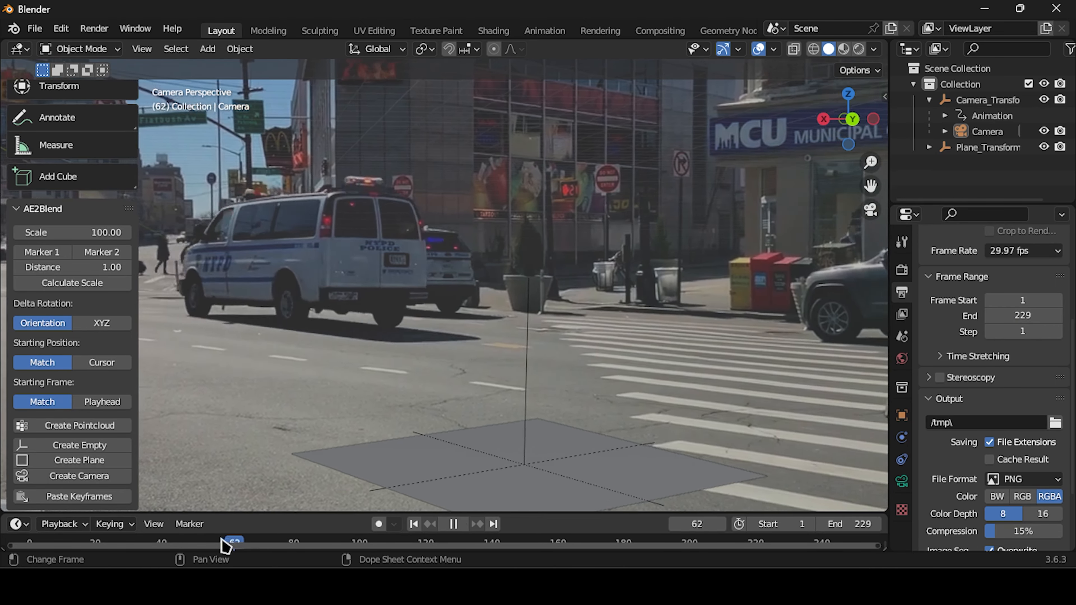
key(shift+Left)
key(space)
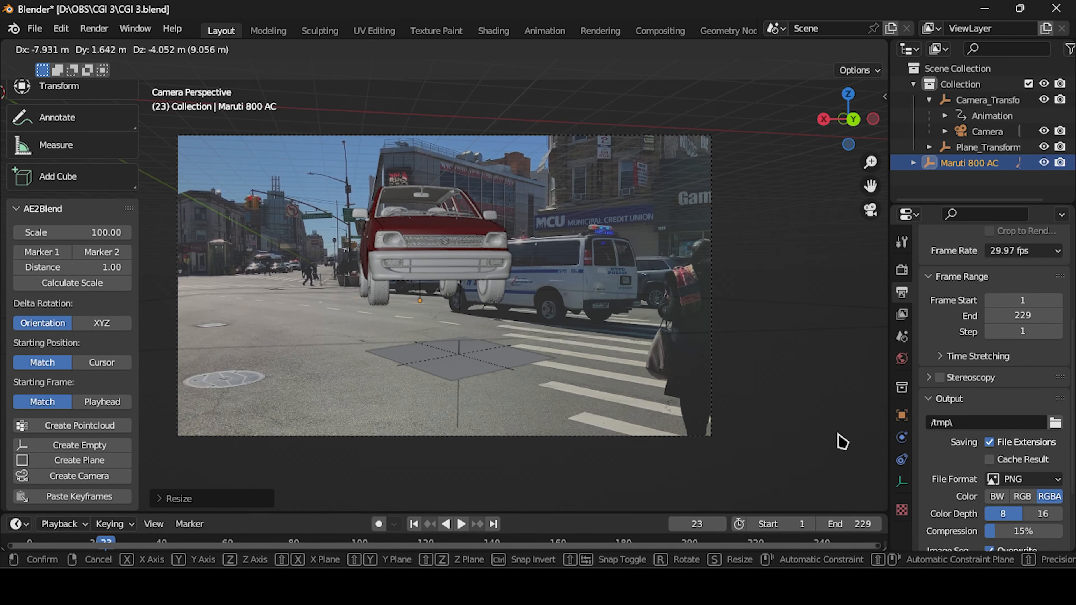
- Place the Maruti 800 AC car on the road at the plane, scaling it down and rotating it about the Z axis
click(497, 315)
key(g)
click(520, 367)
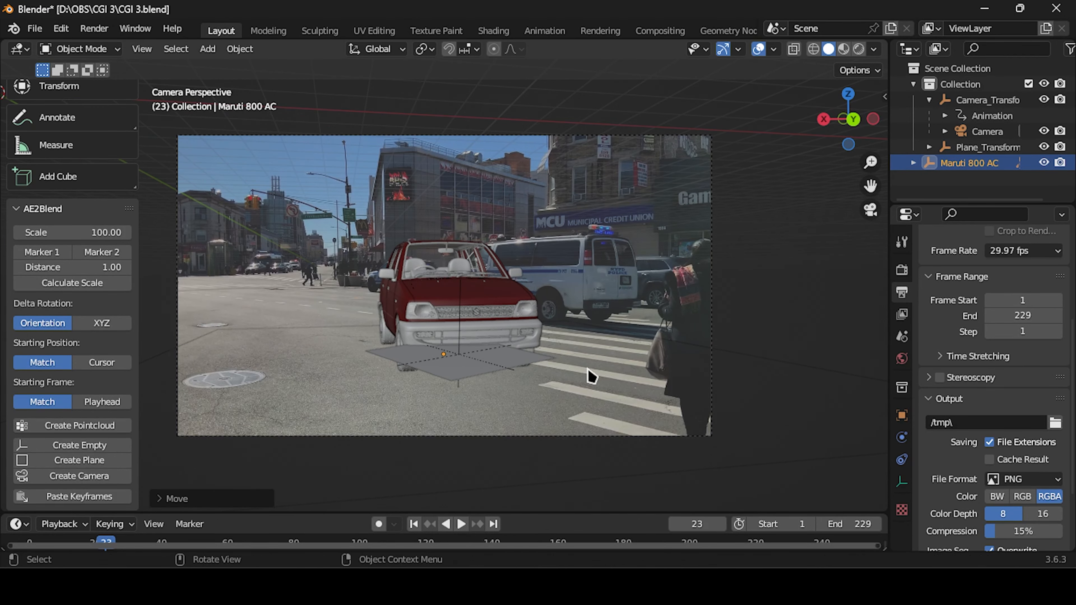
key(s)
click(552, 369)
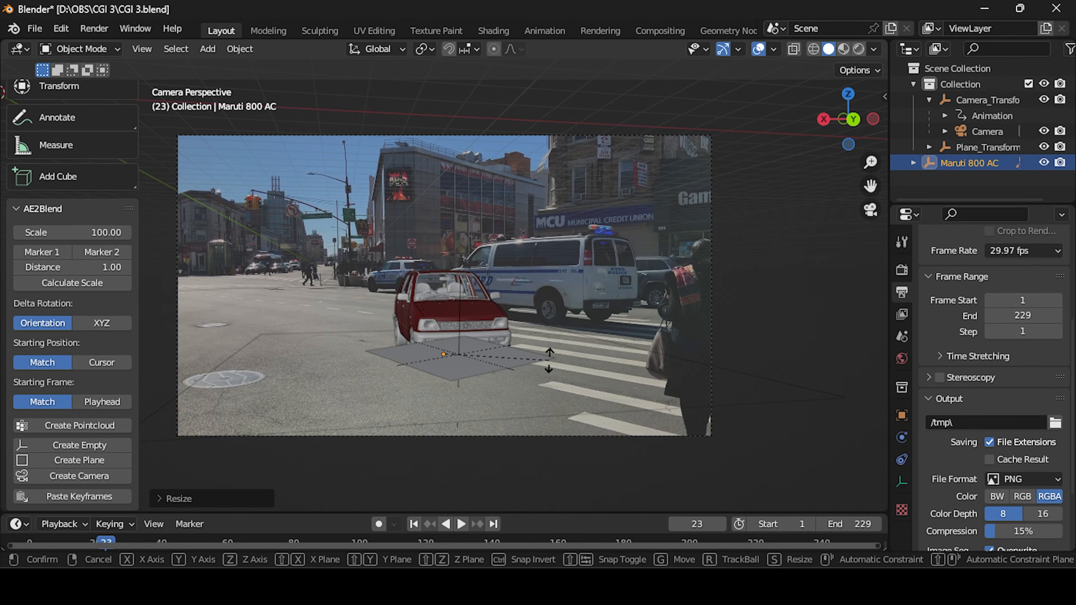
key(r)
key(z)
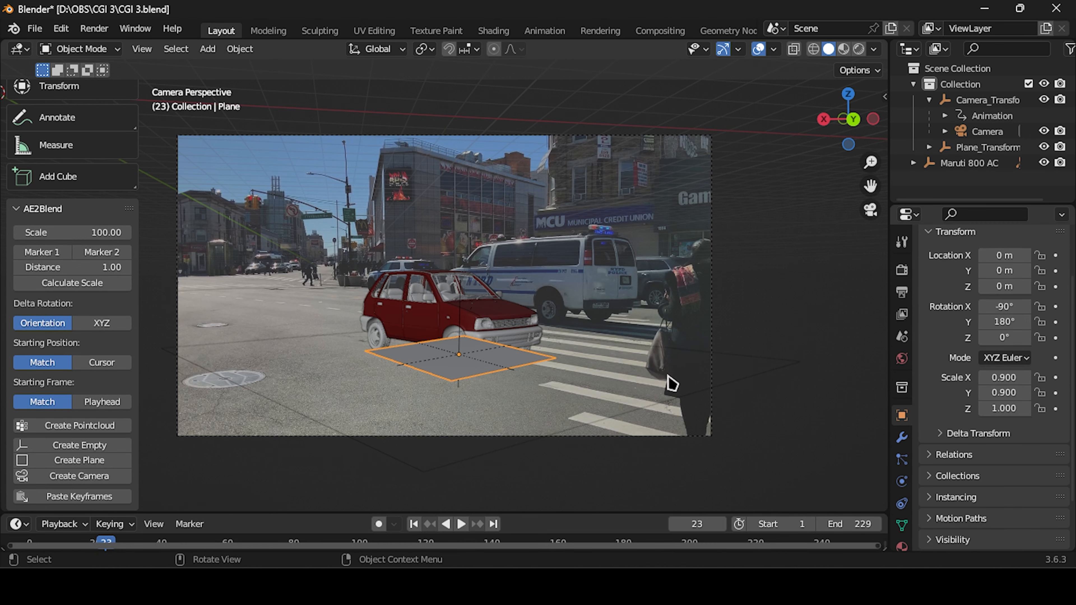
- Enlarge the ground plane around the car to a scale of about 3.08 in X and Y
key(s)
click(391, 370)
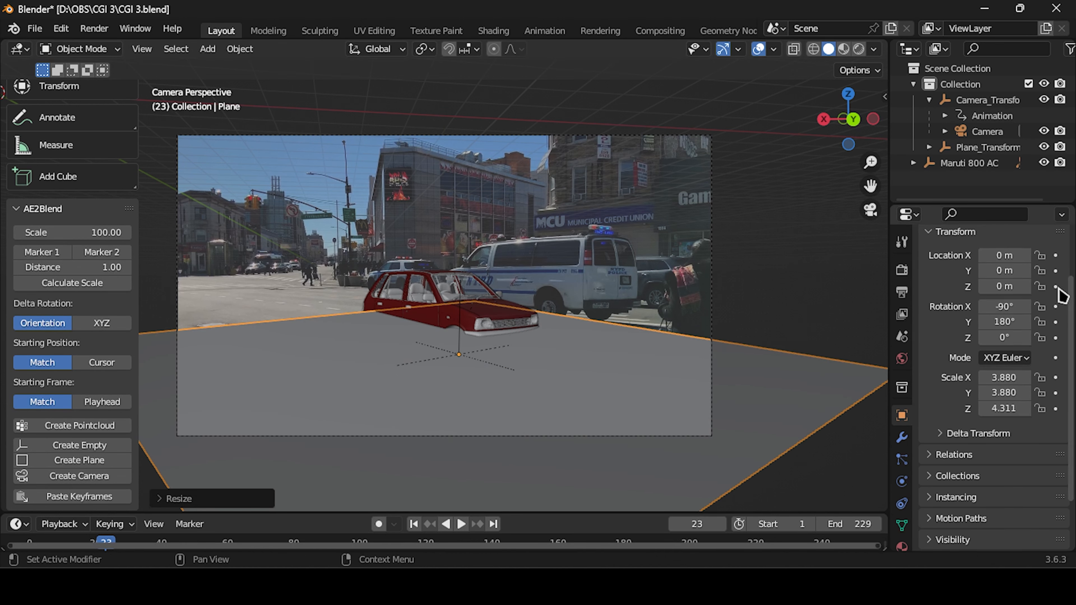
key(s)
click(553, 304)
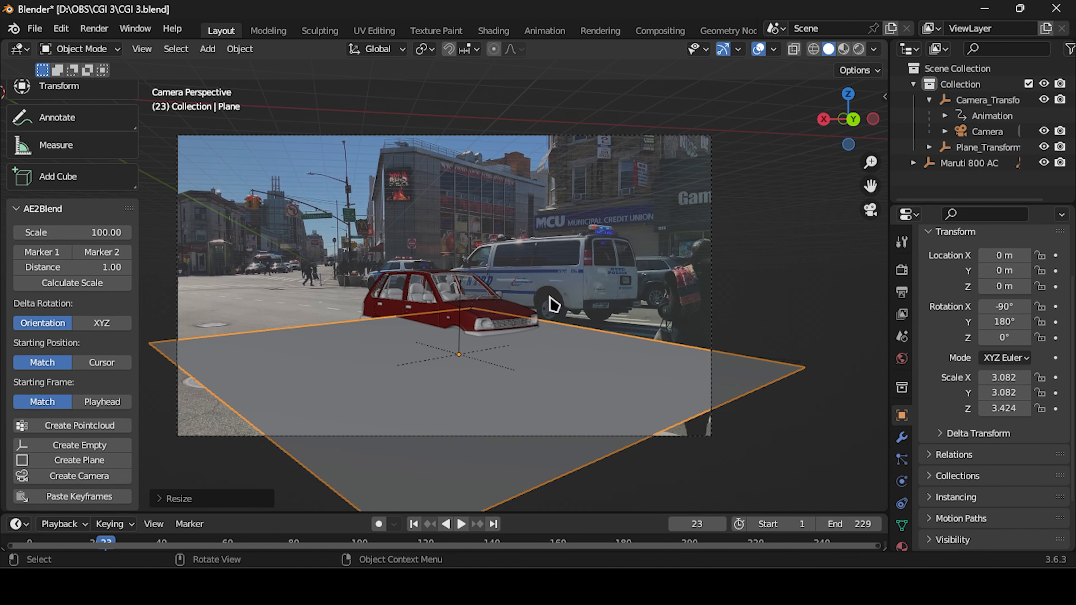
- Put the ground plane in Edit Mode and view it from outside the camera
click(117, 49)
click(99, 84)
click(870, 210)
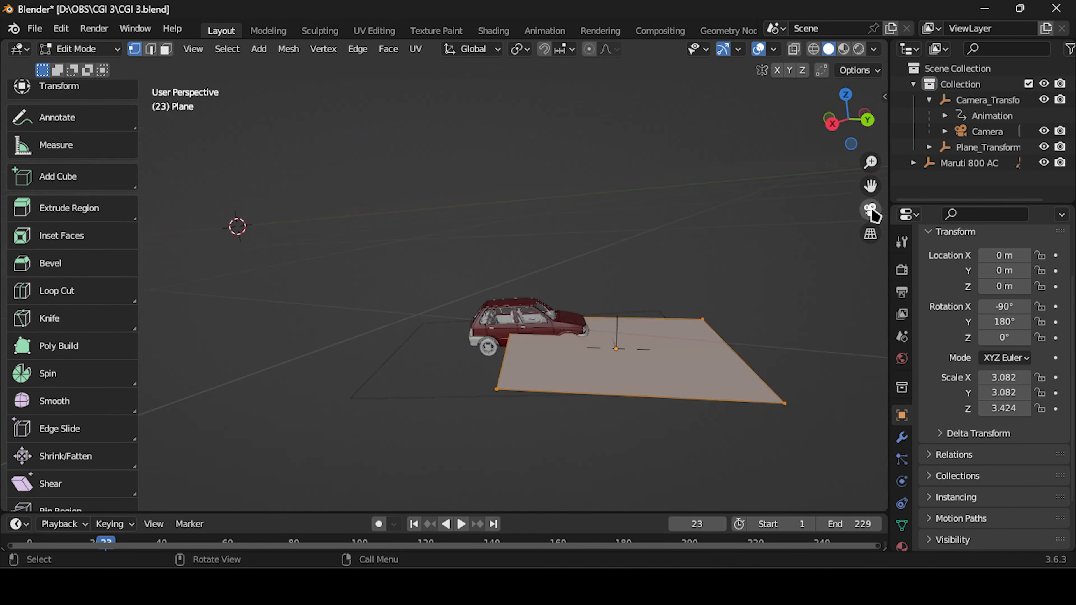
middle_drag(581, 362, 585, 368)
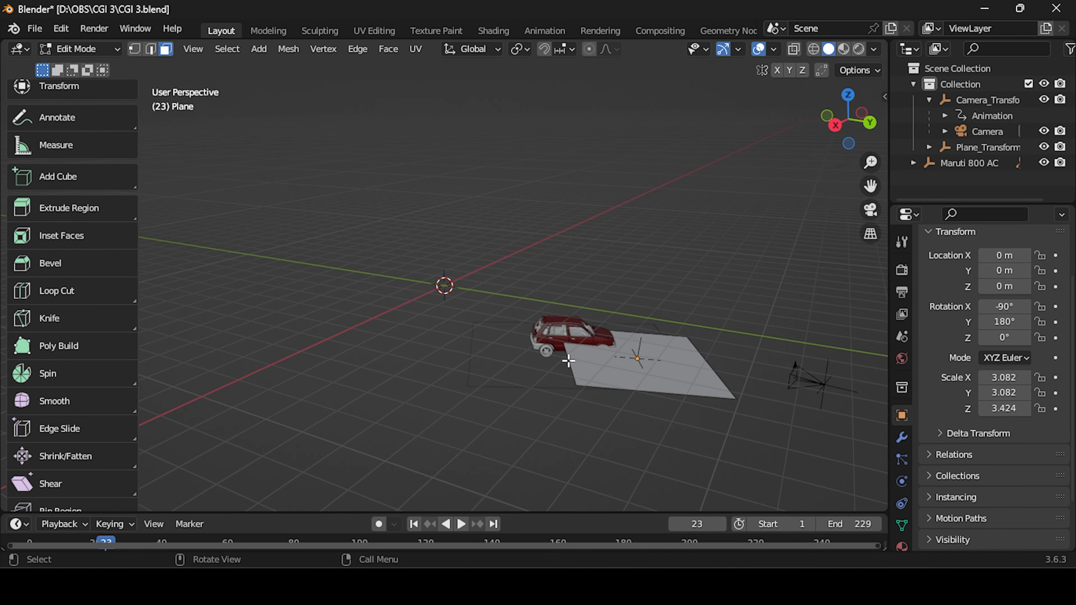
click(569, 361)
key(e)
right_click(343, 360)
- Extrude the plane's edge behind the car far outward in edge selection mode to form a long road strip
click(150, 48)
click(567, 375)
key(e)
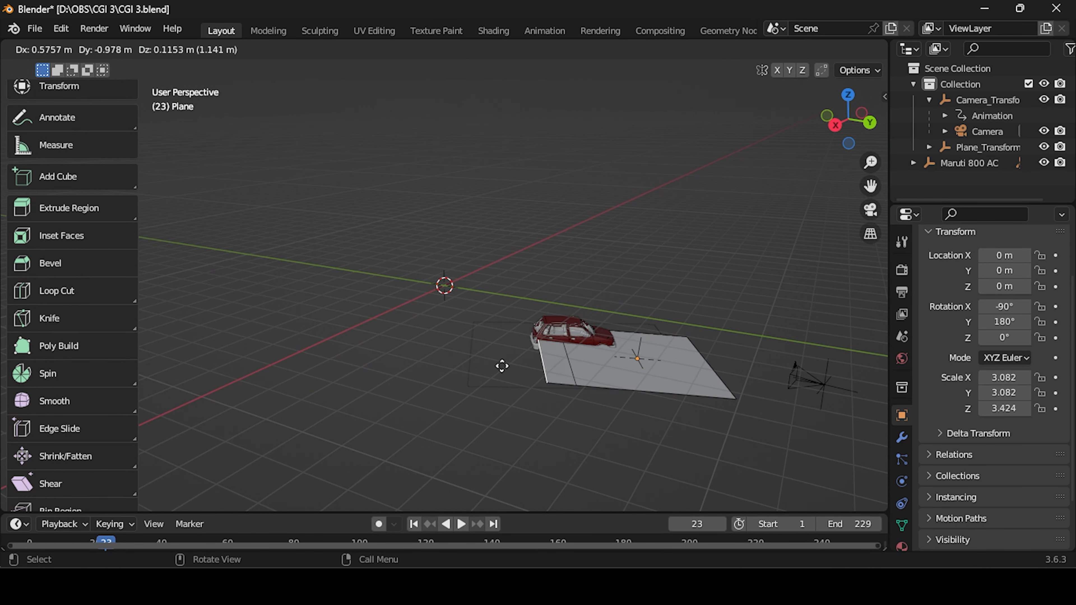
click(315, 343)
- Try to move the extruded far edge of the plane, and undo the move
middle_drag(315, 344, 382, 271)
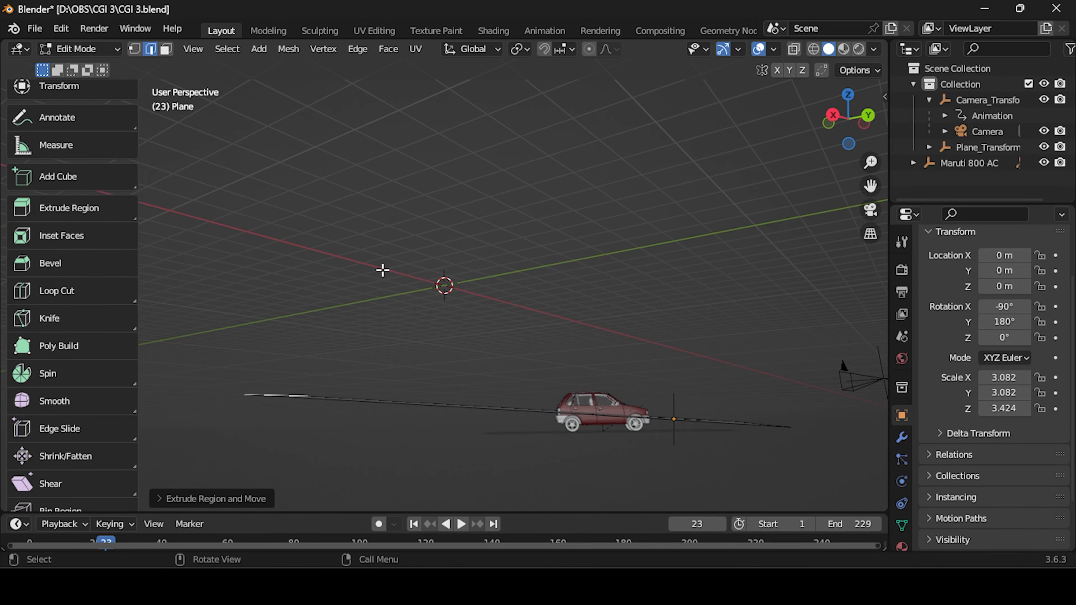
key(g)
click(406, 379)
key(ctrl+z)
- Return the extended plane to Object Mode and switch to the camera view
middle_drag(405, 377, 466, 428)
click(95, 49)
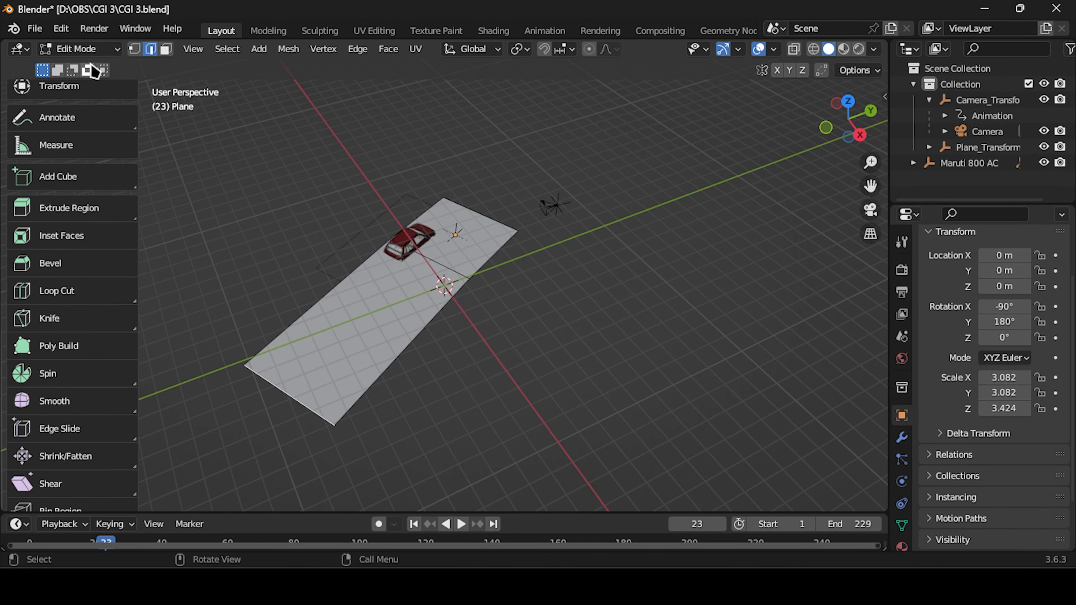
click(91, 68)
click(869, 209)
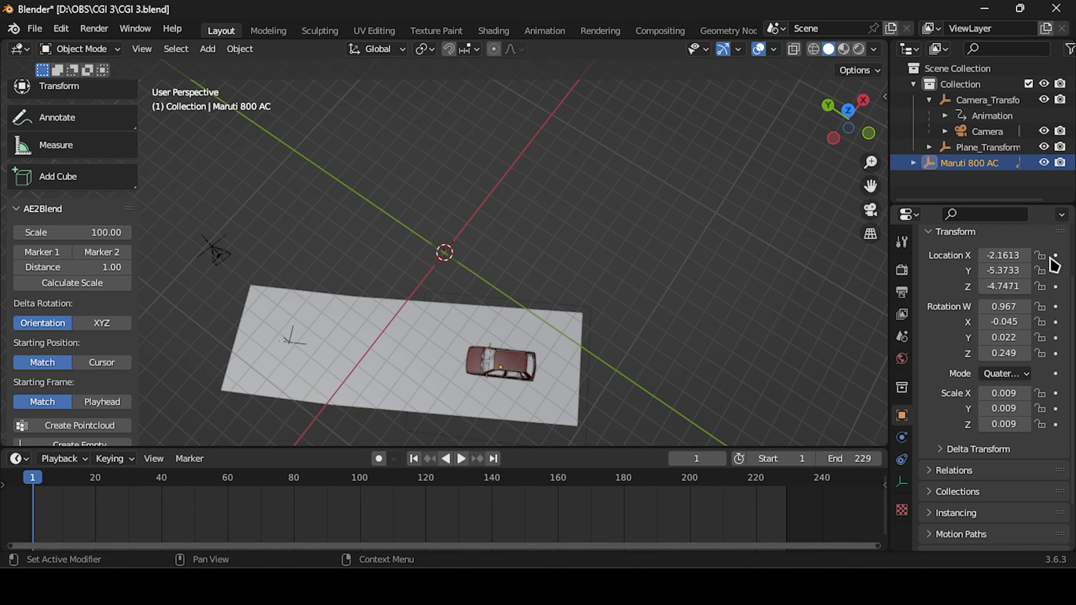
- Keyframe the car's transforms at frame 1 and move the car along the road at frame 60
middle_drag(293, 430, 457, 322)
key(space)
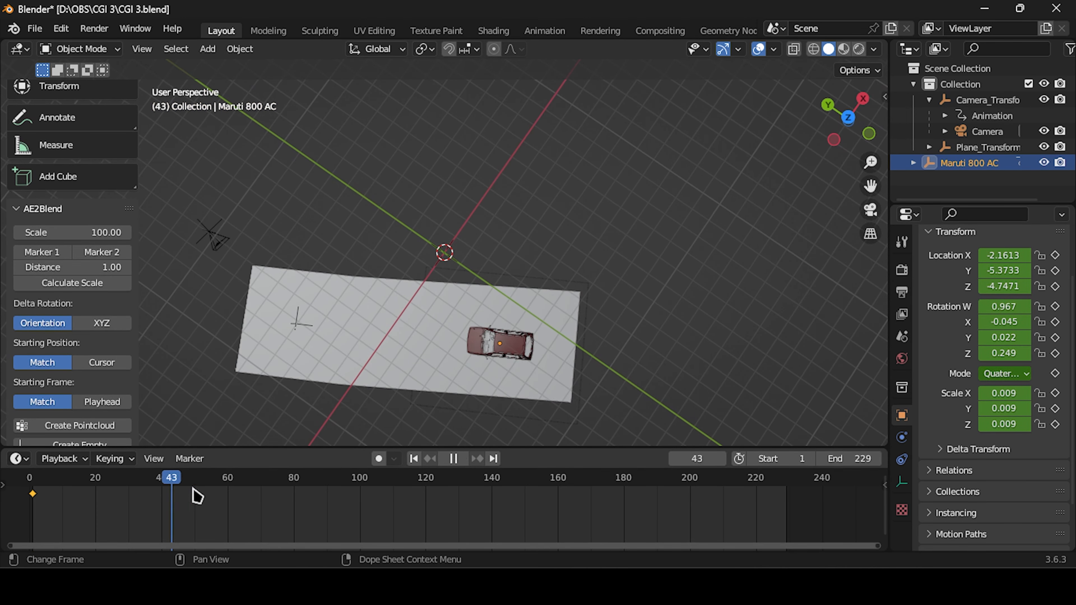
key(g)
click(425, 329)
- Fine-tune the car's position on the road through the camera view and keyframe its location at frame 60
middle_drag(425, 329, 661, 178)
click(871, 210)
key(g)
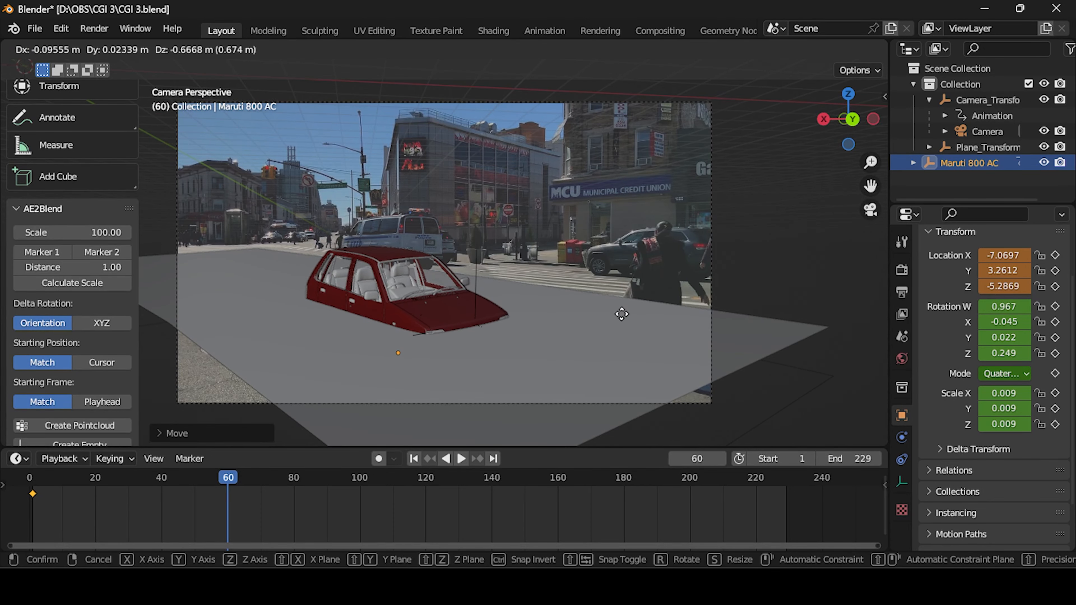
click(636, 315)
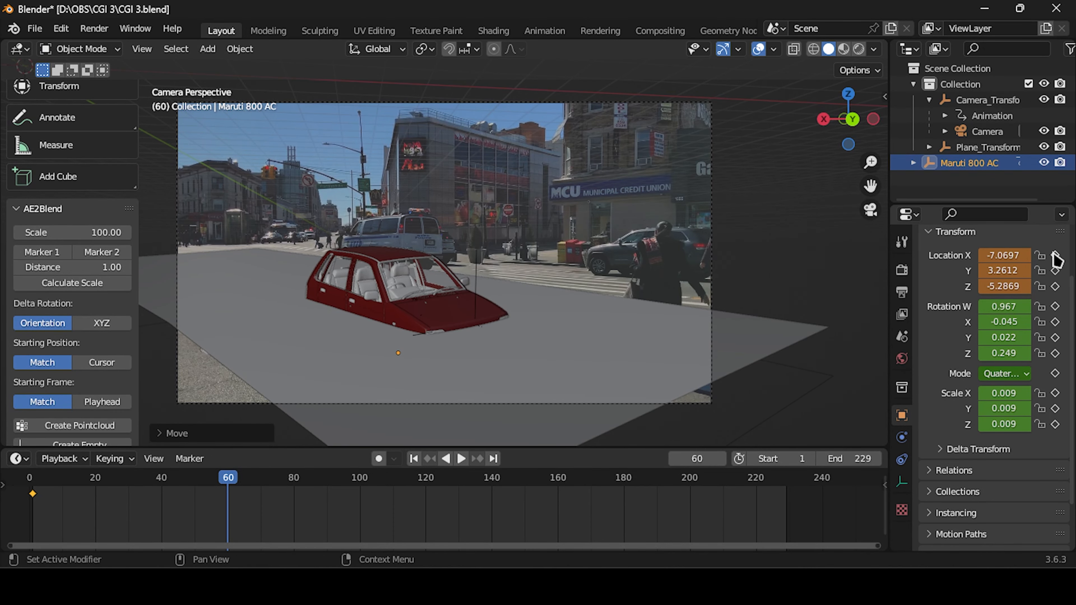
click(1055, 256)
- Play the animation from the first frame to check the car's motion
drag(185, 481, 32, 489)
key(space)
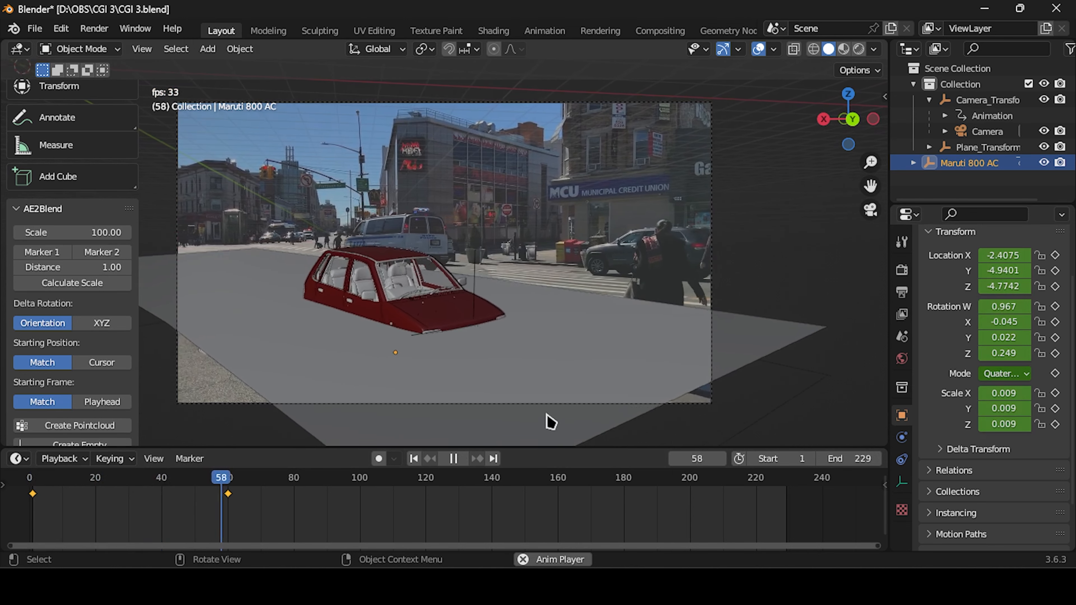
key(space)
- Move the car's second keyframe to frame 120 and preview the slower motion from the start
drag(228, 495, 432, 512)
drag(254, 478, 32, 478)
key(space)
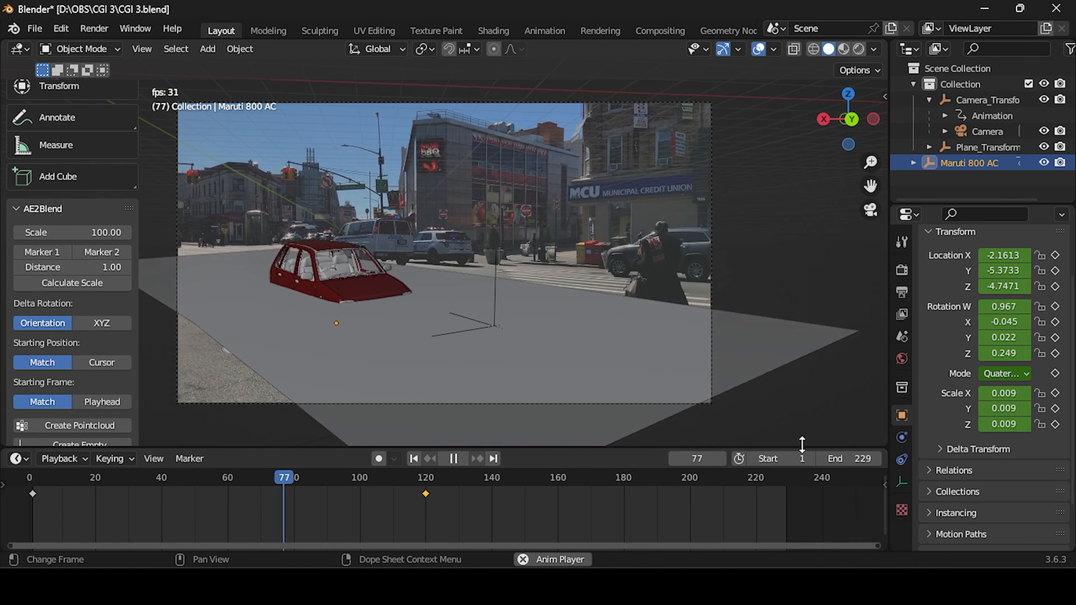
key(space)
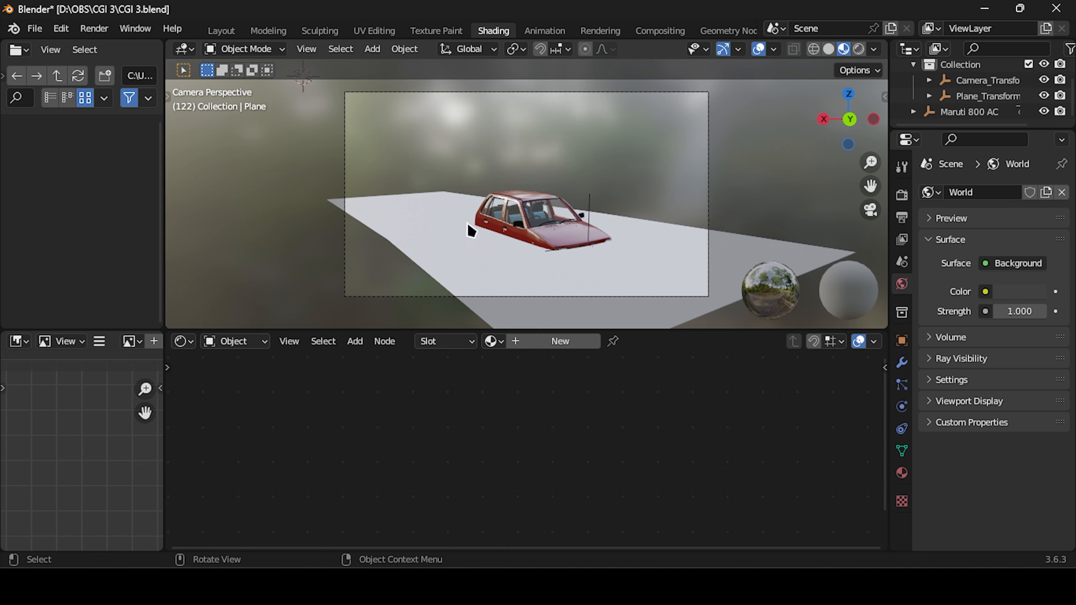
- Show the World shader nodes and add an environment texture with mapping and texture coordinate nodes to the Background
click(234, 341)
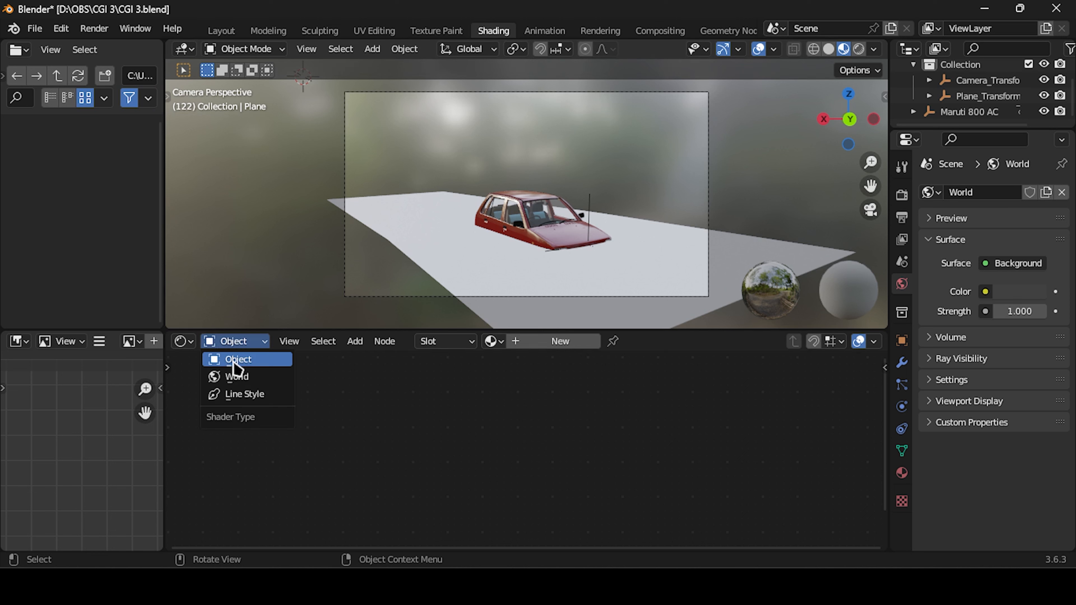
click(232, 377)
scroll(546, 367, up, 5)
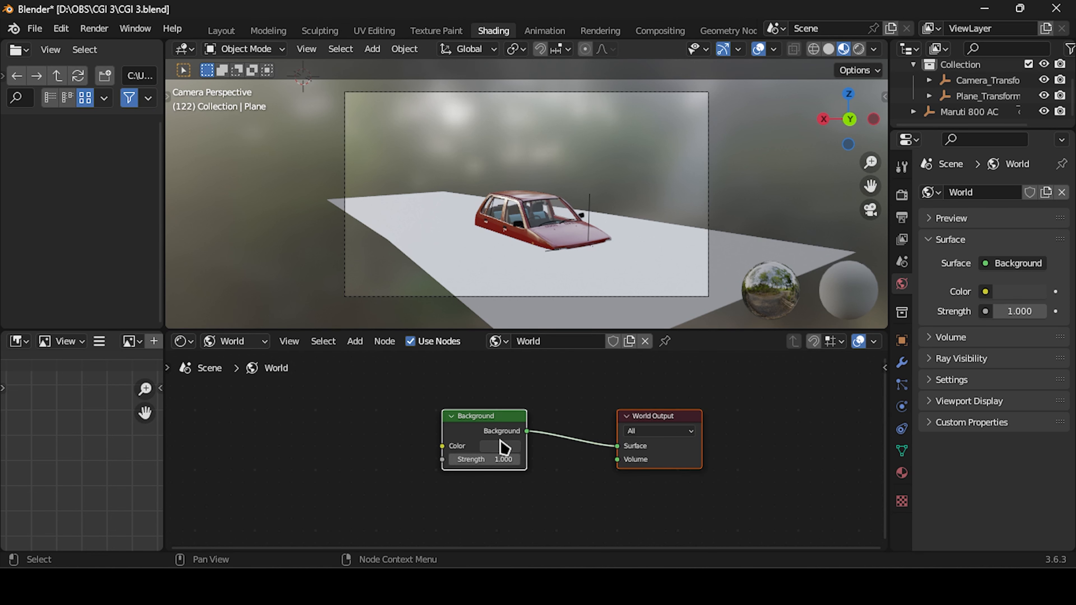
key(ctrl+t)
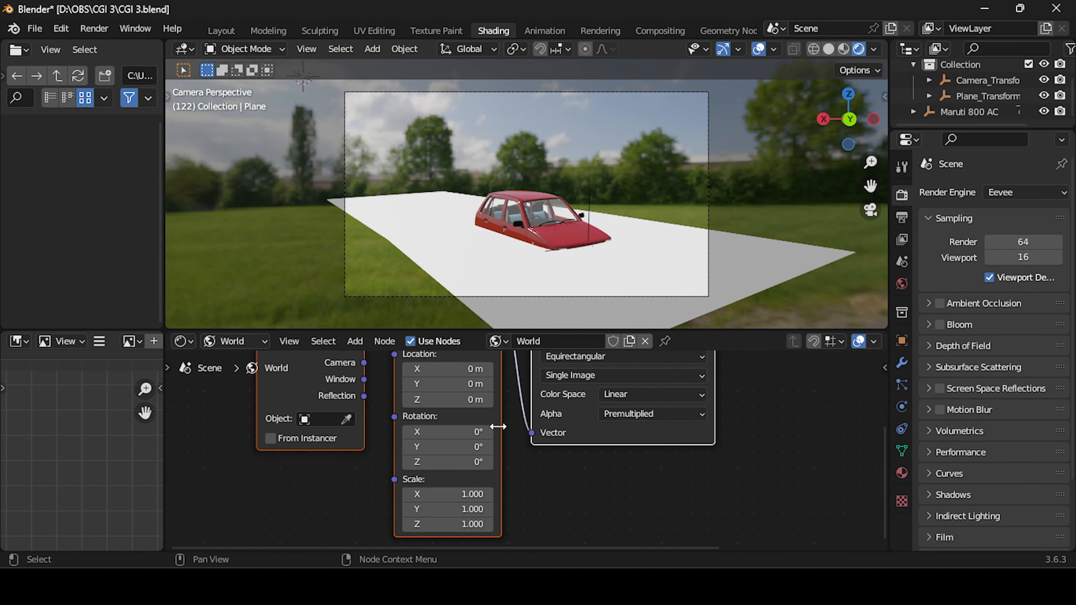
- Try changing the scale values in the environment's Mapping node, and undo each change
drag(433, 500, 491, 499)
key(ctrl+z)
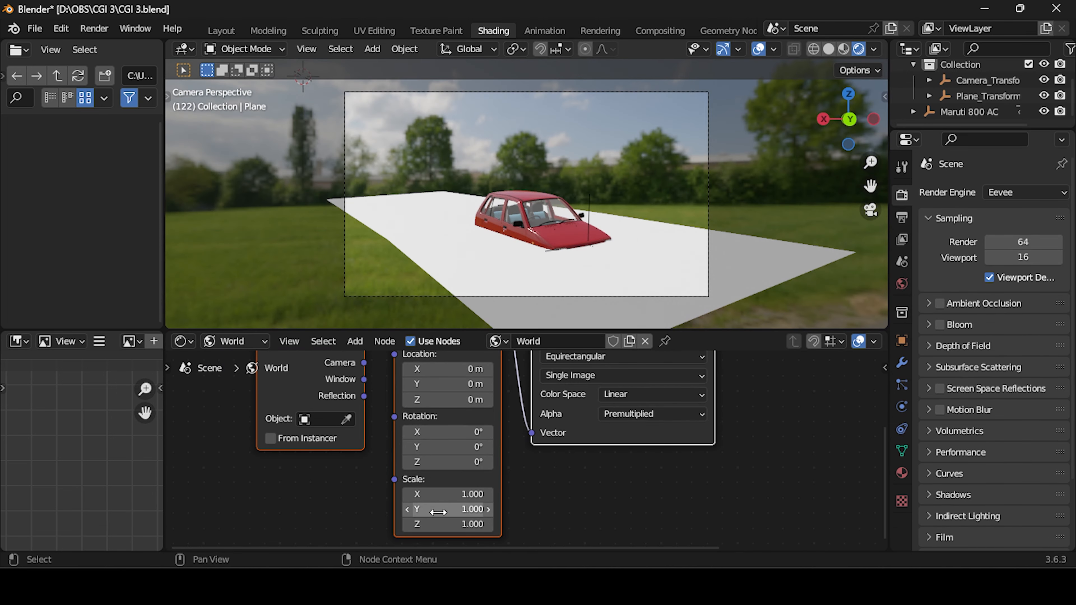
drag(437, 523, 466, 523)
key(ctrl+z)
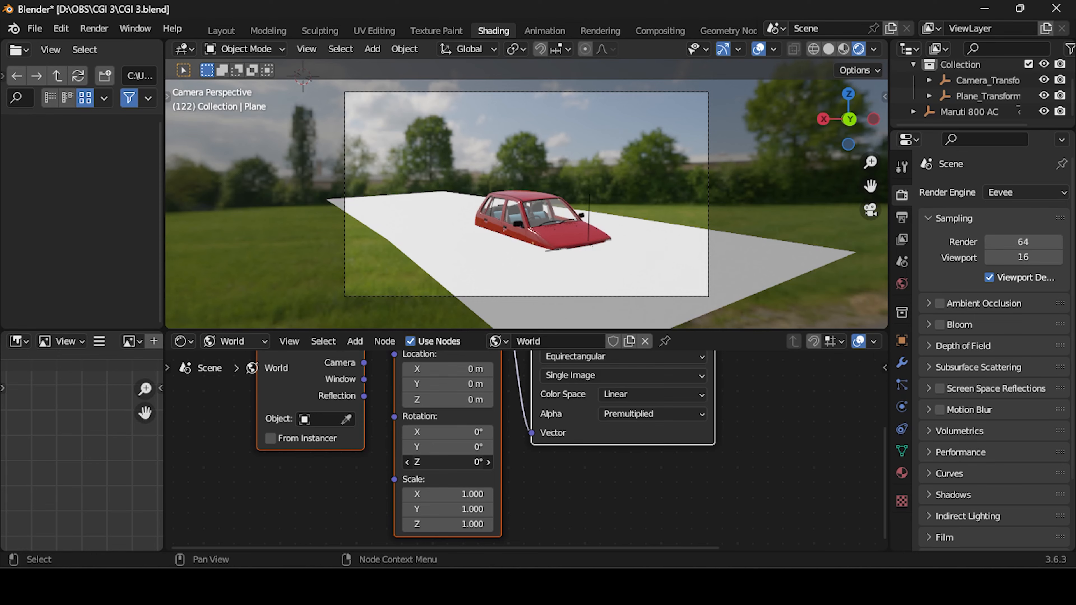
- Rotate the environment 29° around Z in the Mapping node and make the render film transparent
mouse_move(444, 462)
mouse_down()
mouse_move(473, 462)
mouse_move(456, 462)
mouse_up()
click(944, 537)
scroll(974, 466, down, 6)
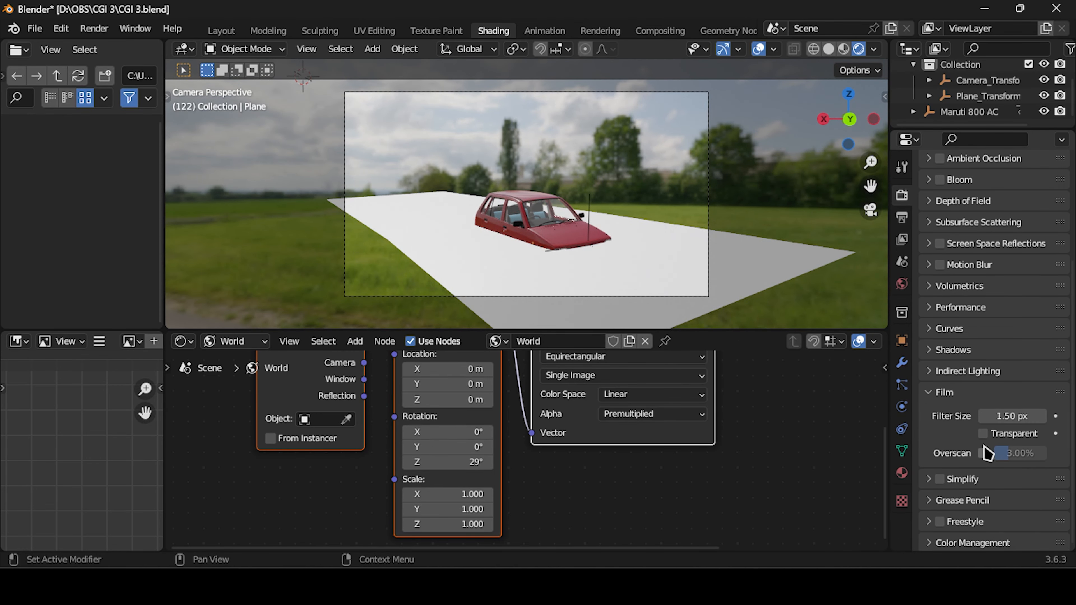
click(983, 433)
- Change the render engine from Eevee to Cycles
scroll(1023, 297, up, 7)
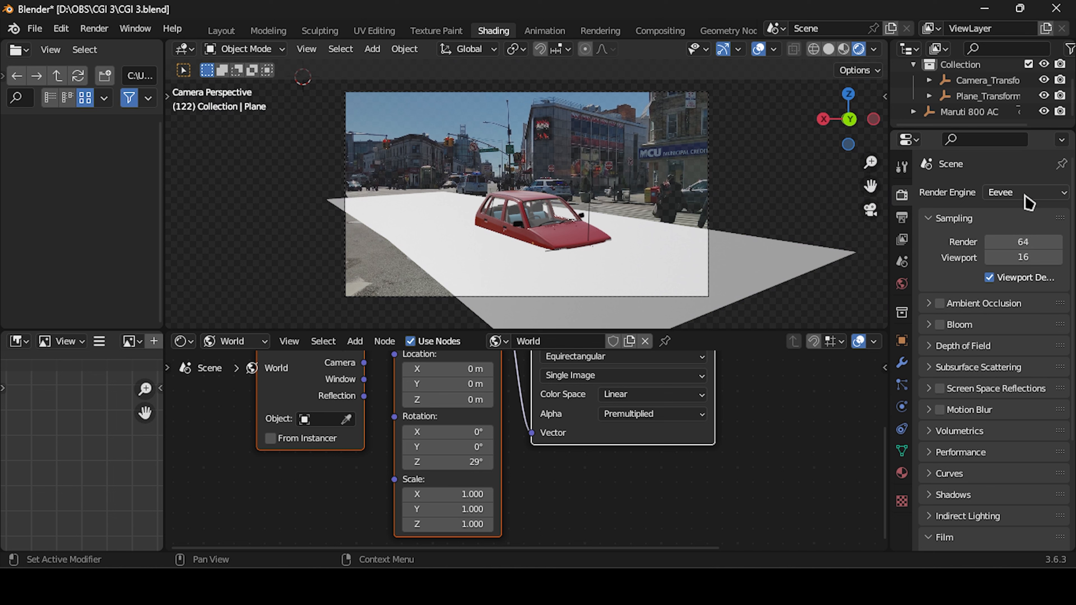
click(1025, 192)
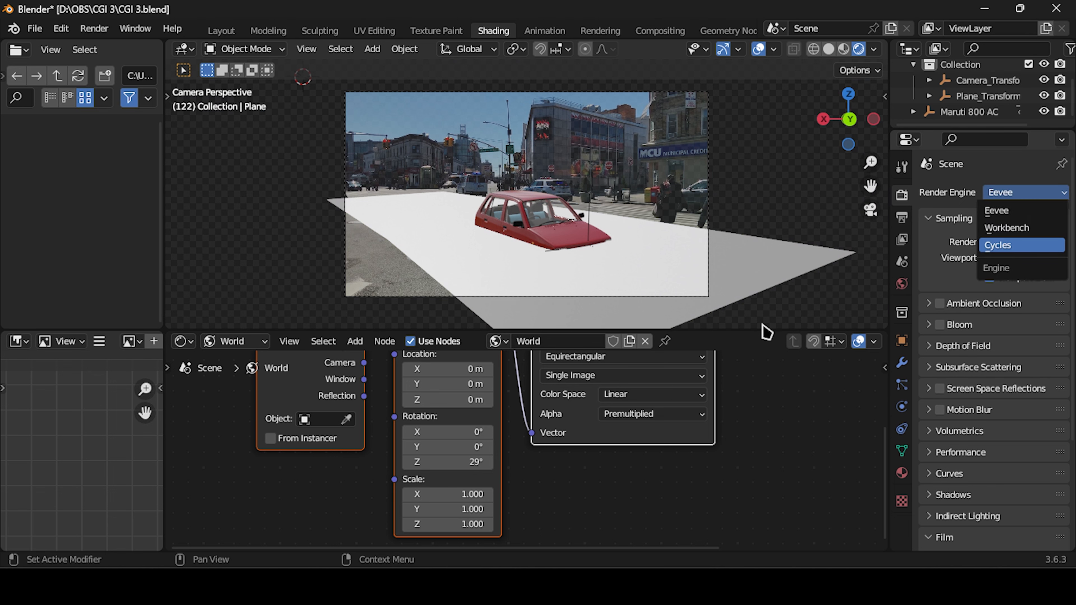
key(Return)
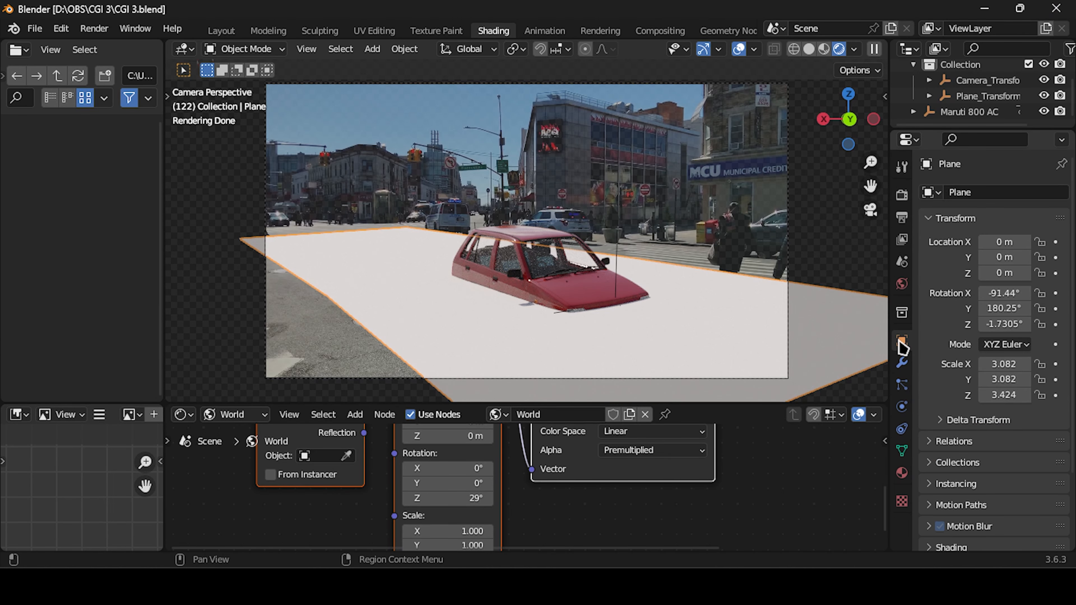
- Turn the ground plane into a shadow catcher in its object visibility settings
scroll(946, 460, down, 3)
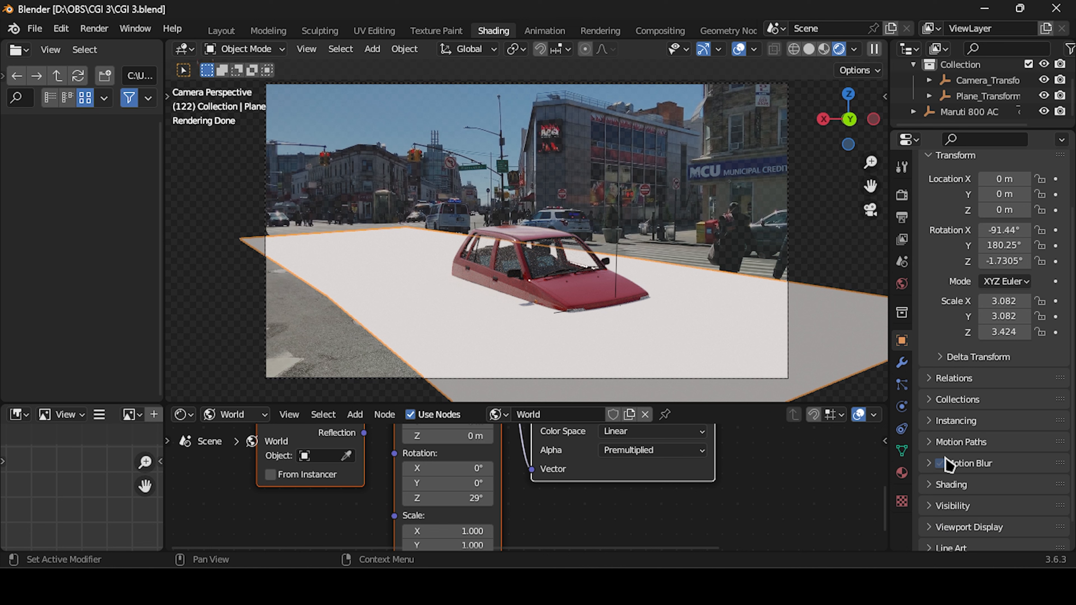
click(933, 507)
scroll(997, 506, down, 4)
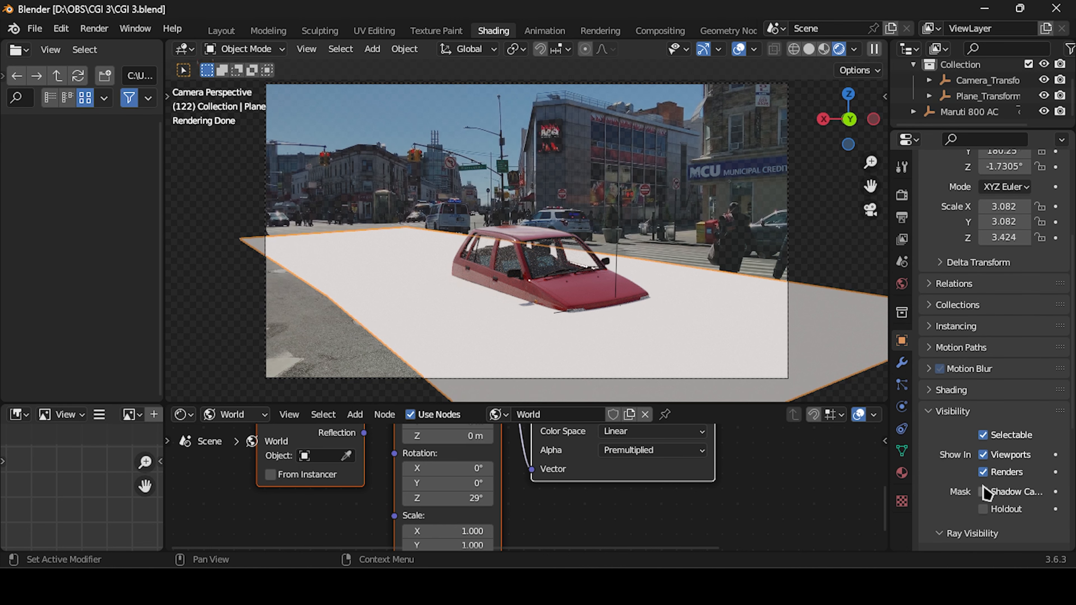
click(983, 492)
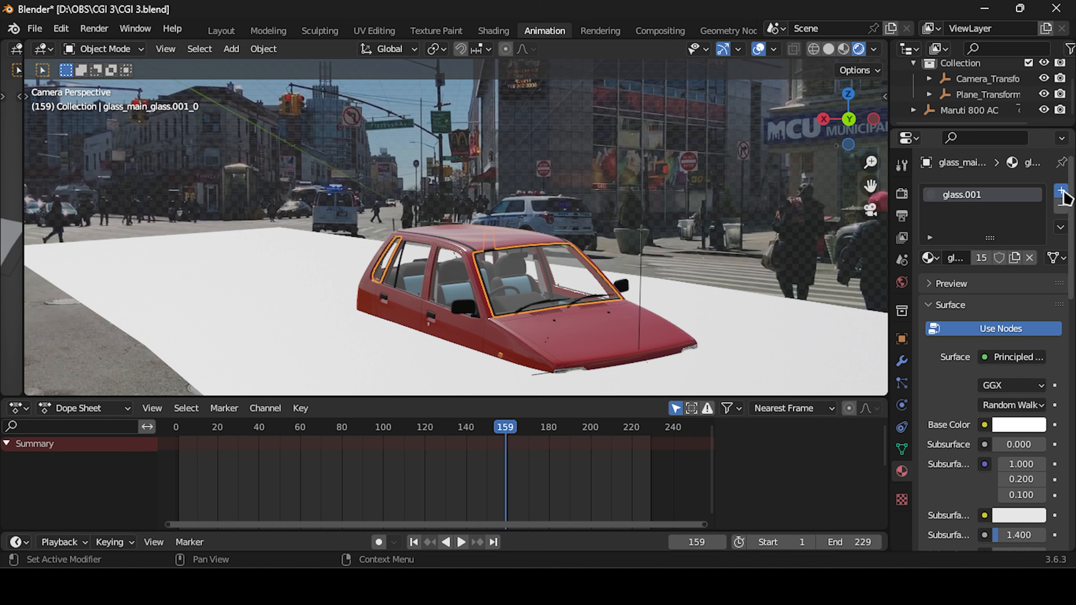
- Add a second material slot to the car's main glass and create a new material with a near-black base colour
click(1061, 190)
click(1000, 288)
click(1018, 456)
click(1033, 338)
scroll(992, 305, down, 2)
- Assign the dark material to the main glass in Edit Mode, return to Object Mode and lower the material's roughness
click(103, 48)
click(97, 85)
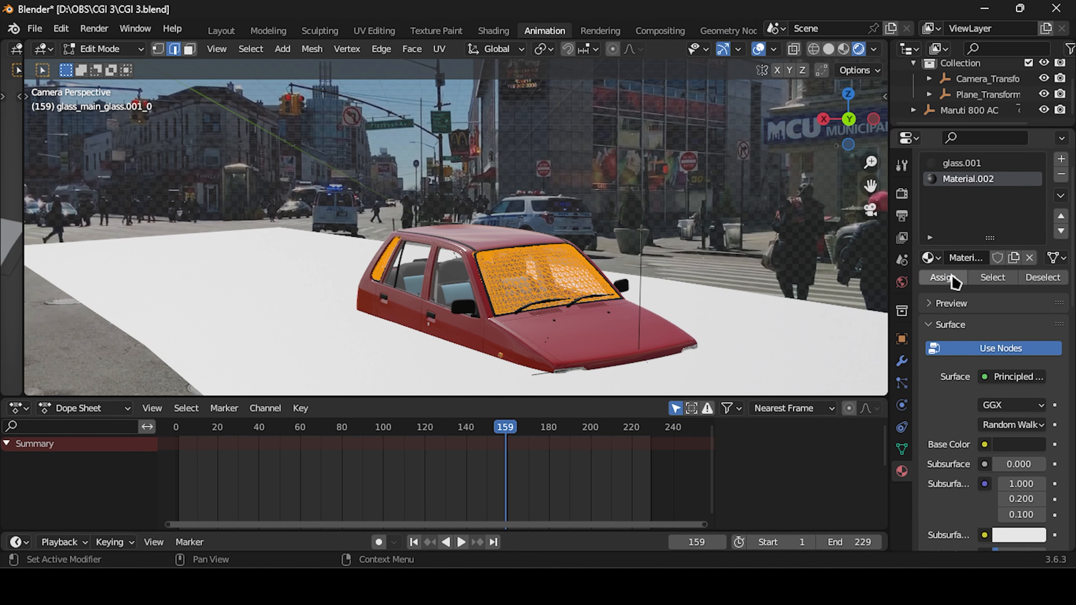
click(952, 278)
click(111, 49)
click(120, 67)
scroll(1044, 440, down, 3)
drag(1021, 507, 998, 508)
- Select the glass of the car's front door
click(453, 278)
scroll(976, 240, up, 4)
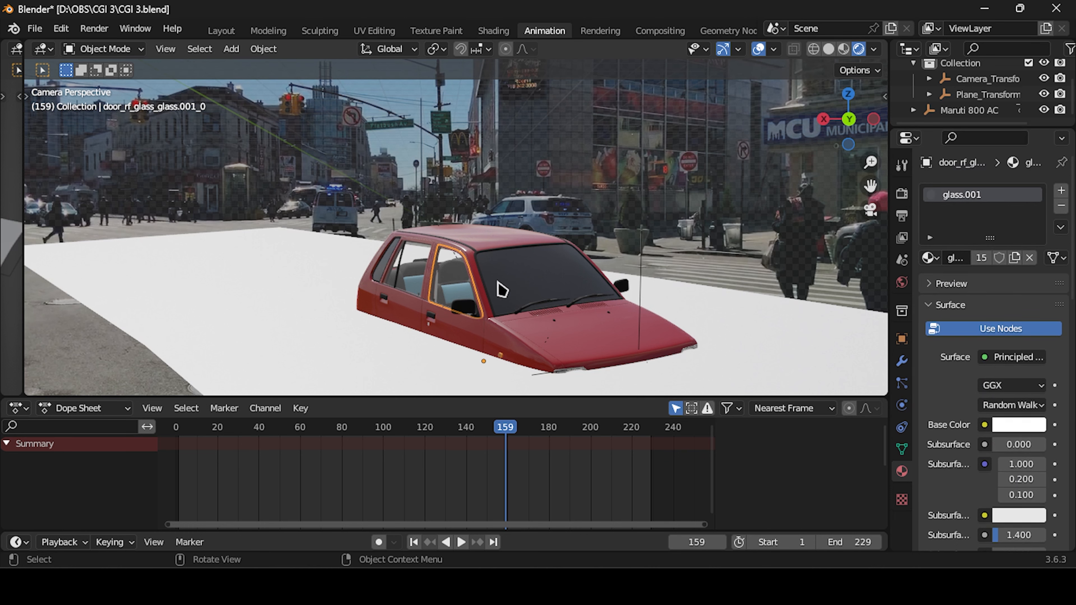
click(502, 290)
click(455, 271)
click(118, 49)
click(128, 85)
key(ctrl+z)
key(ctrl+z)
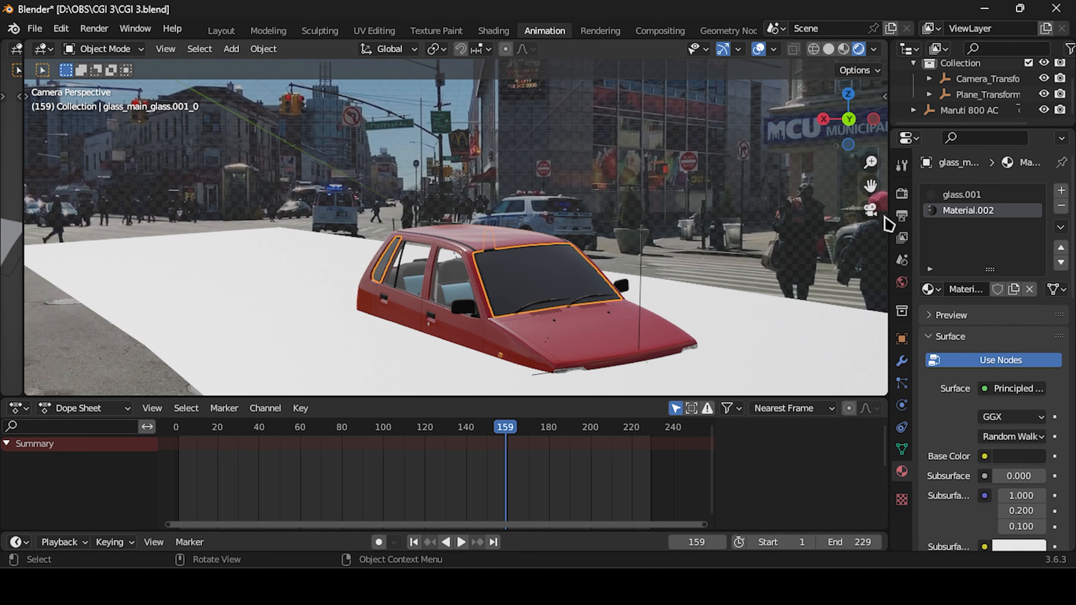
key(ctrl+z)
- Add a second material slot to the front door glass and create a new material with a near-black base colour
click(1059, 190)
click(1005, 289)
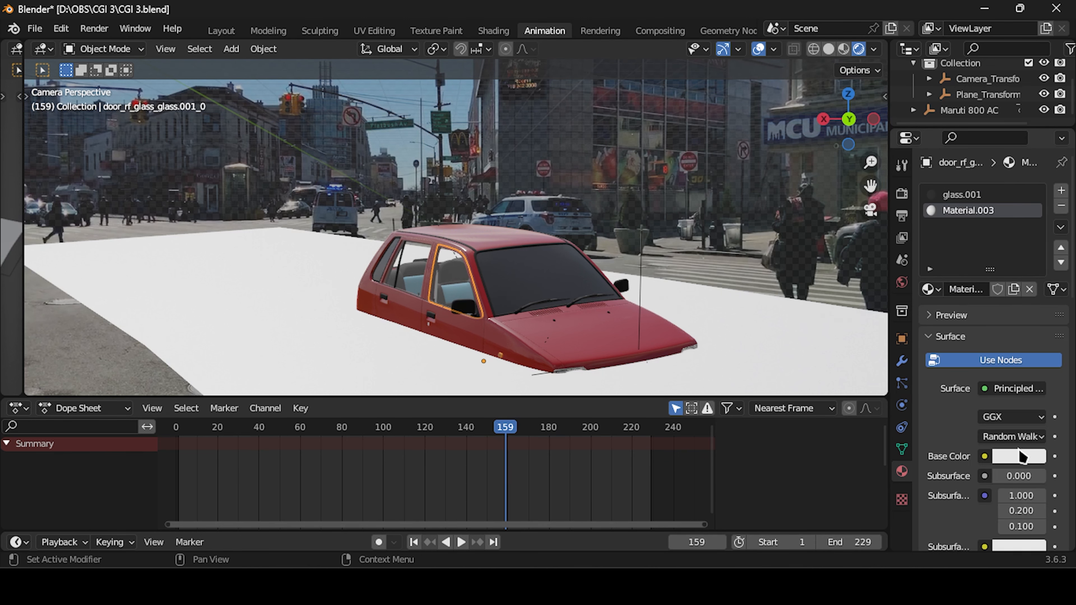
click(1019, 456)
click(1033, 322)
- Apply the dark material to the front door glass in Edit Mode, return to Object Mode and save the file
click(103, 49)
click(110, 81)
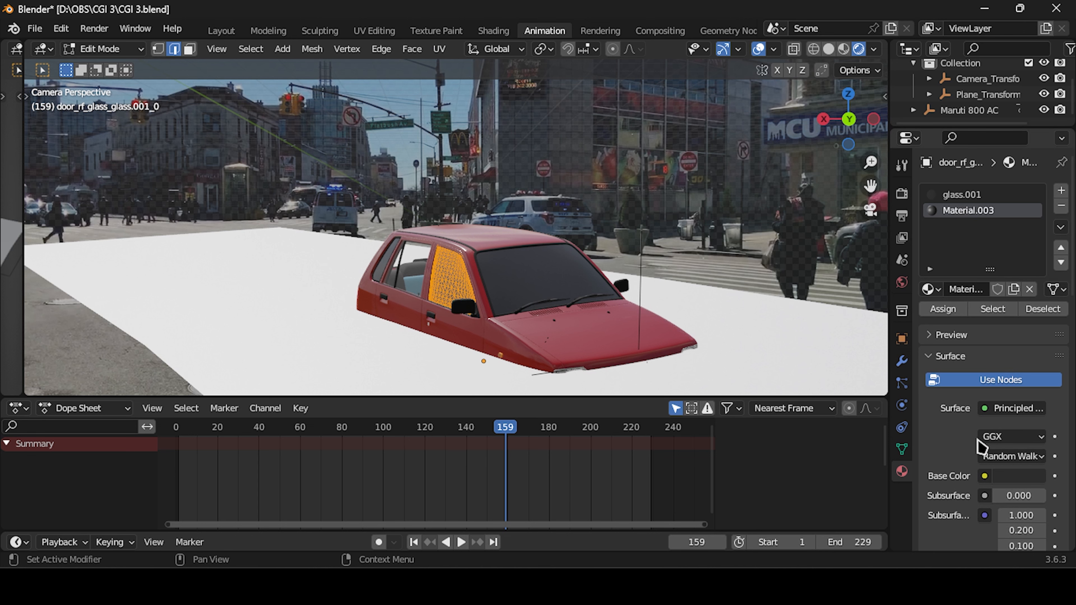
scroll(1019, 518, down, 6)
click(96, 50)
click(102, 66)
key(ctrl+s)
- Add a new material to the rear door glass with a near-black base colour and a roughness of 0.196
click(409, 267)
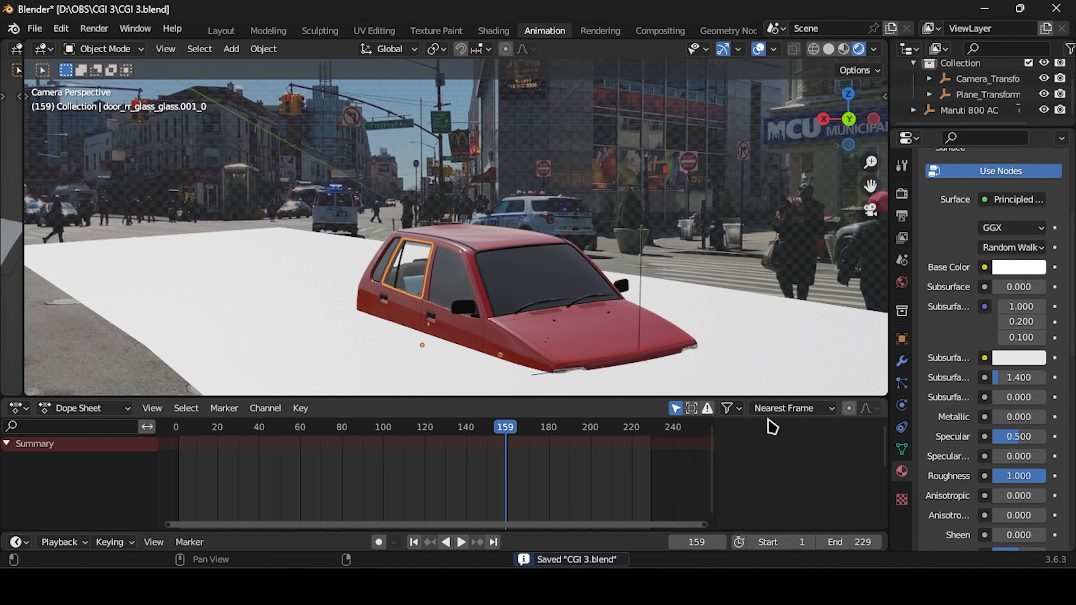
scroll(934, 482, down, 3)
scroll(944, 466, up, 7)
click(1061, 191)
click(1005, 289)
click(1021, 457)
drag(1033, 318, 1033, 348)
scroll(1050, 398, down, 2)
click(1026, 393)
scroll(1017, 381, up, 5)
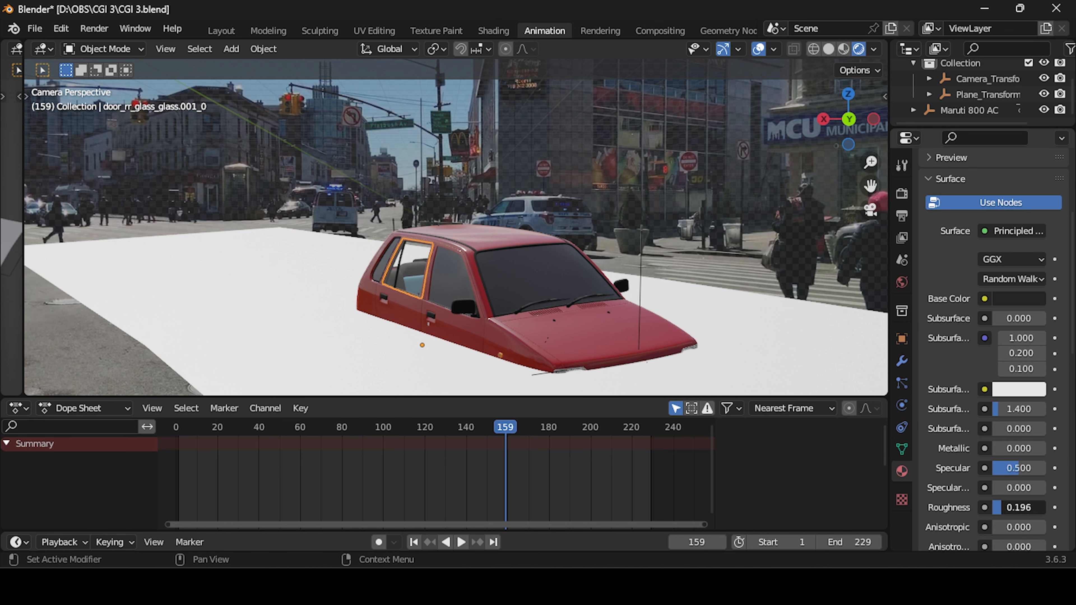
- Apply the dark material to the rear door glass in Edit Mode, return to Object Mode and save the file
click(104, 49)
click(110, 81)
click(104, 49)
click(102, 66)
key(ctrl+s)
- Set the render engine back to Cycles
click(902, 193)
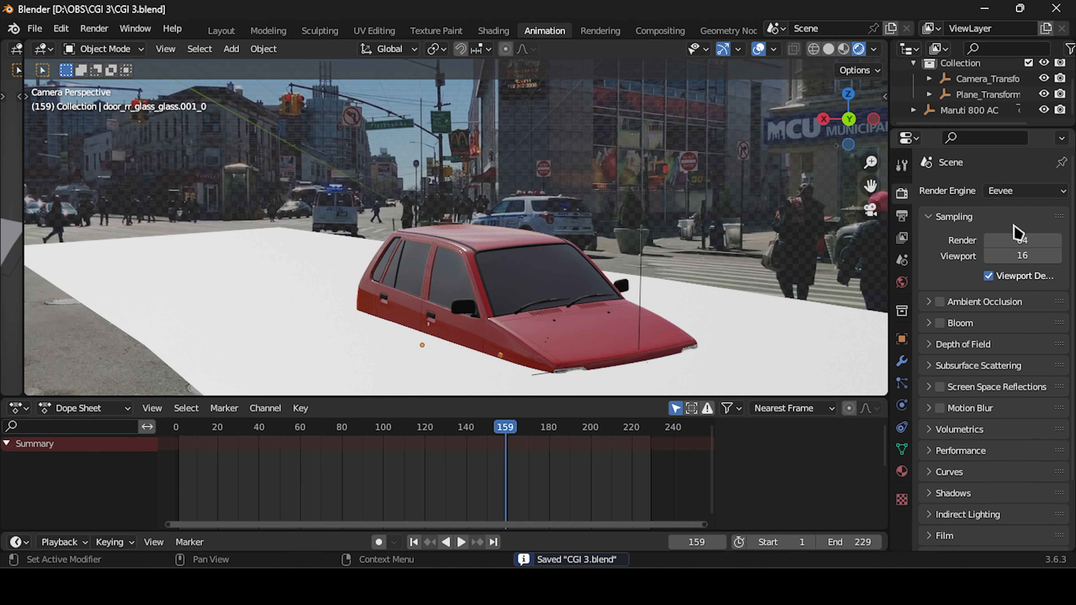
click(1025, 191)
click(997, 241)
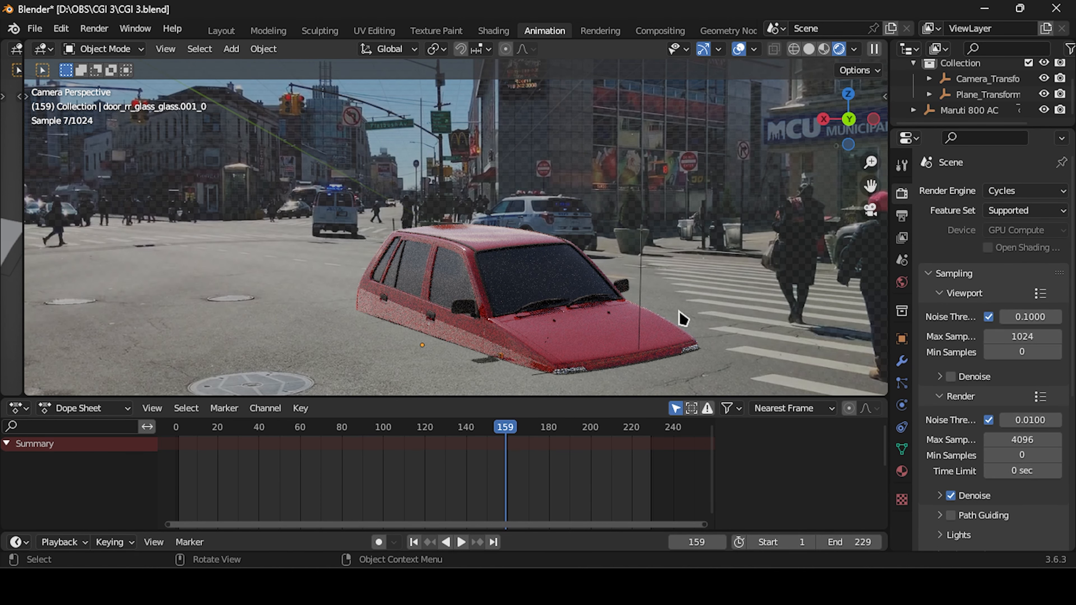
scroll(683, 318, down, 3)
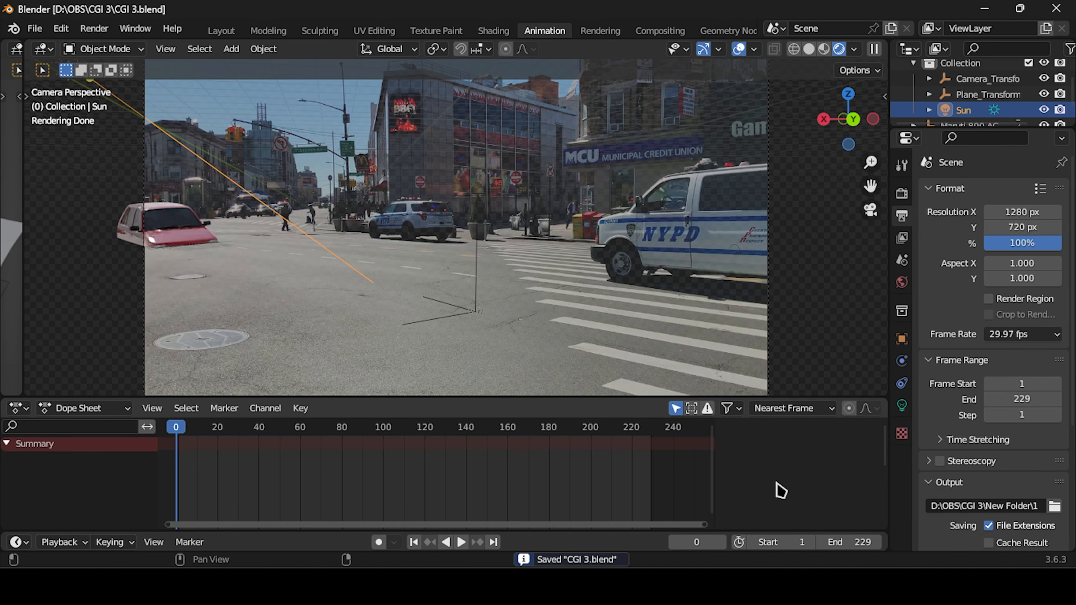
scroll(995, 339, down, 5)
scroll(995, 339, up, 5)
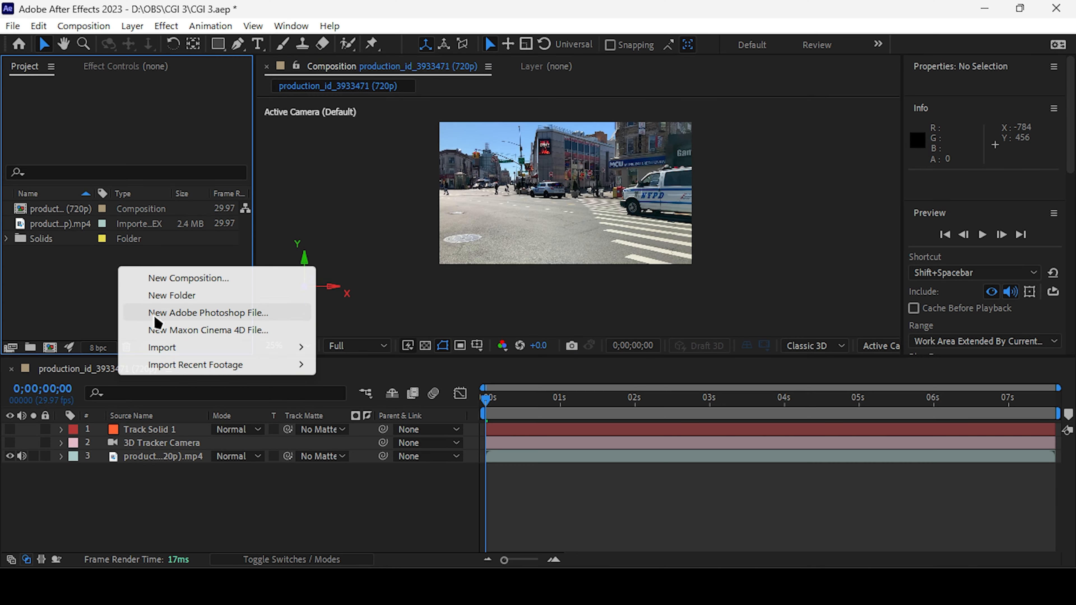
mouse_move(271, 348)
click(414, 365)
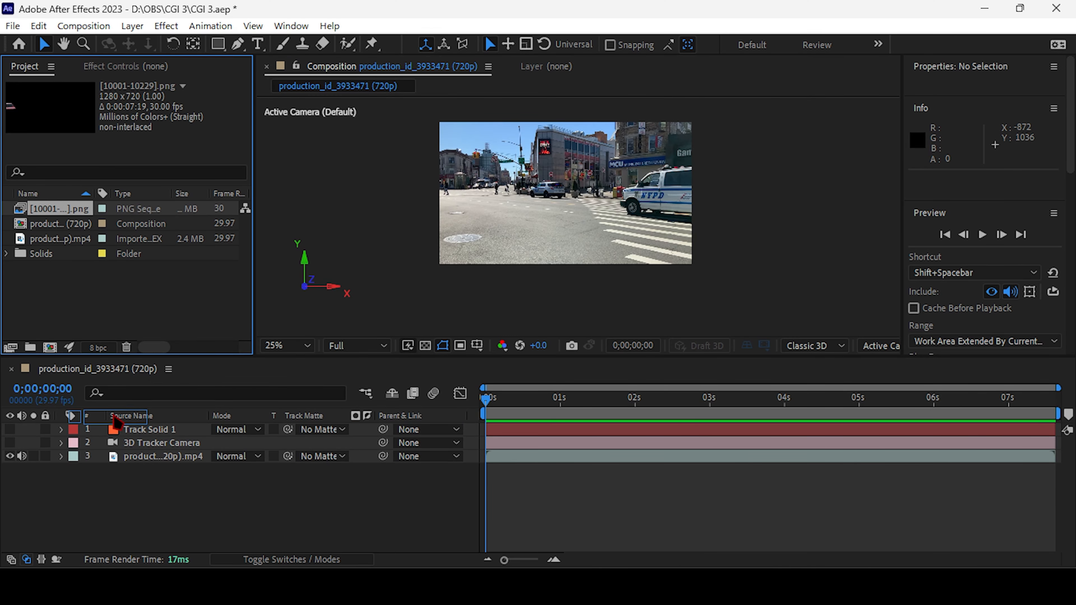
drag(117, 422, 144, 425)
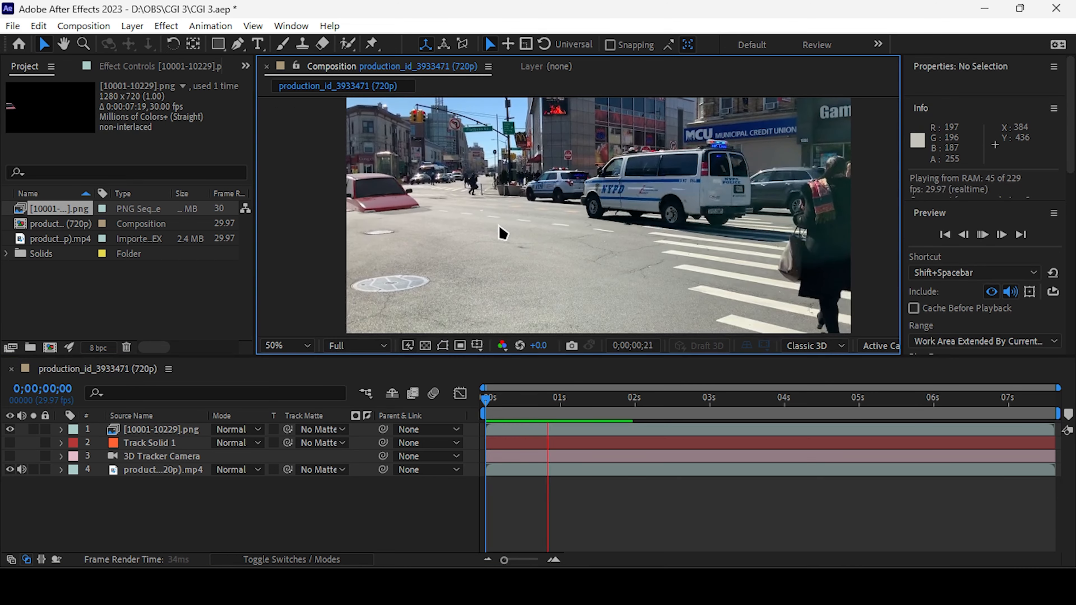
key(space)
key(space)
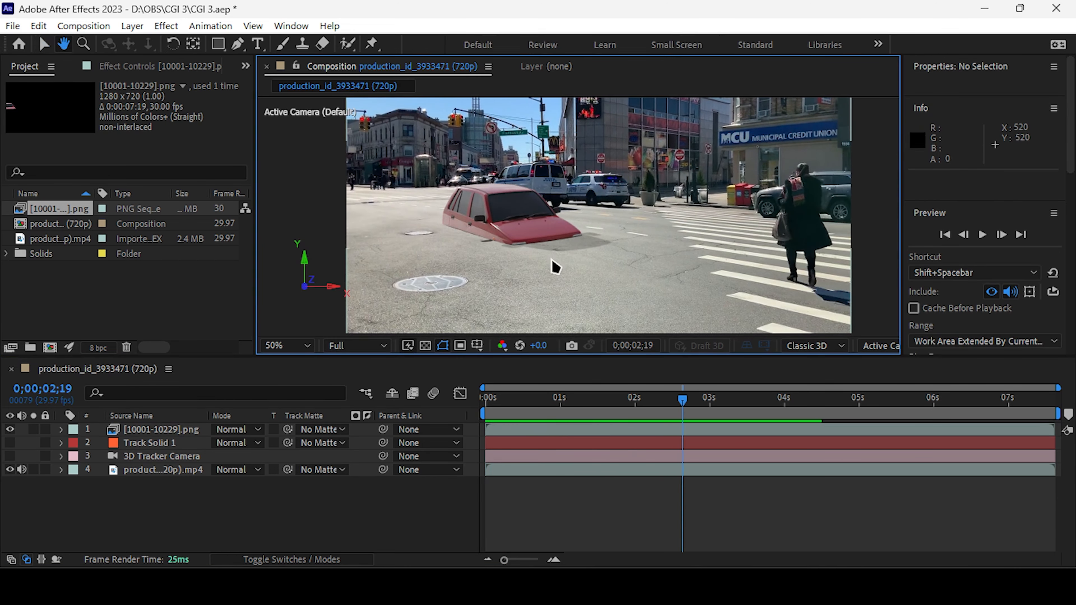
- Paste five copies of the rendered PNG sequence layer at the top of the layer stack
key(ctrl+v)
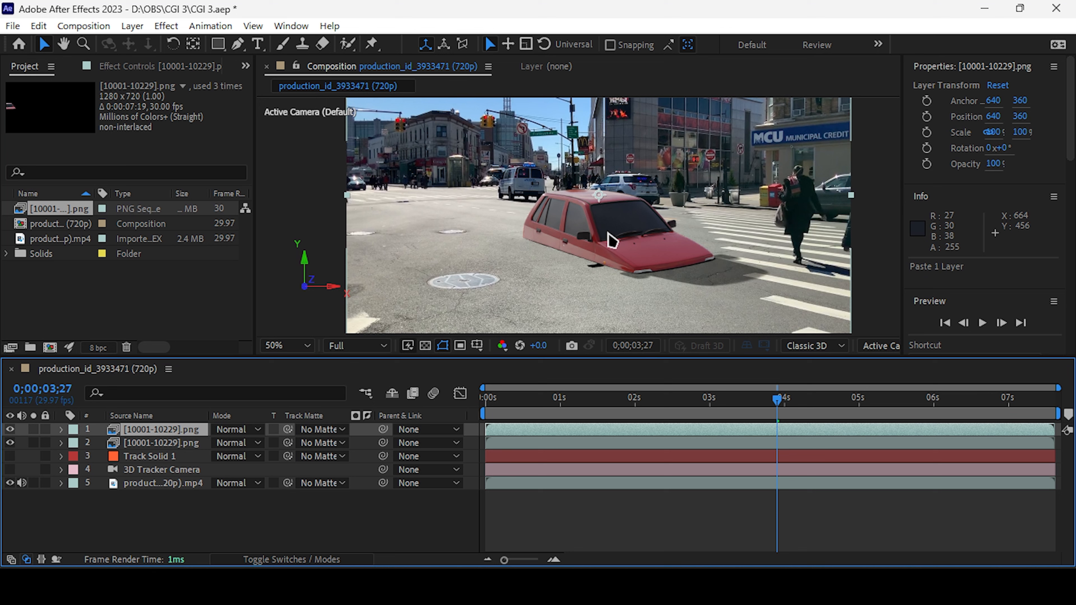
key(ctrl+v)
key(ctrl+v)
key(ctrl+v)
key(ctrl+v)
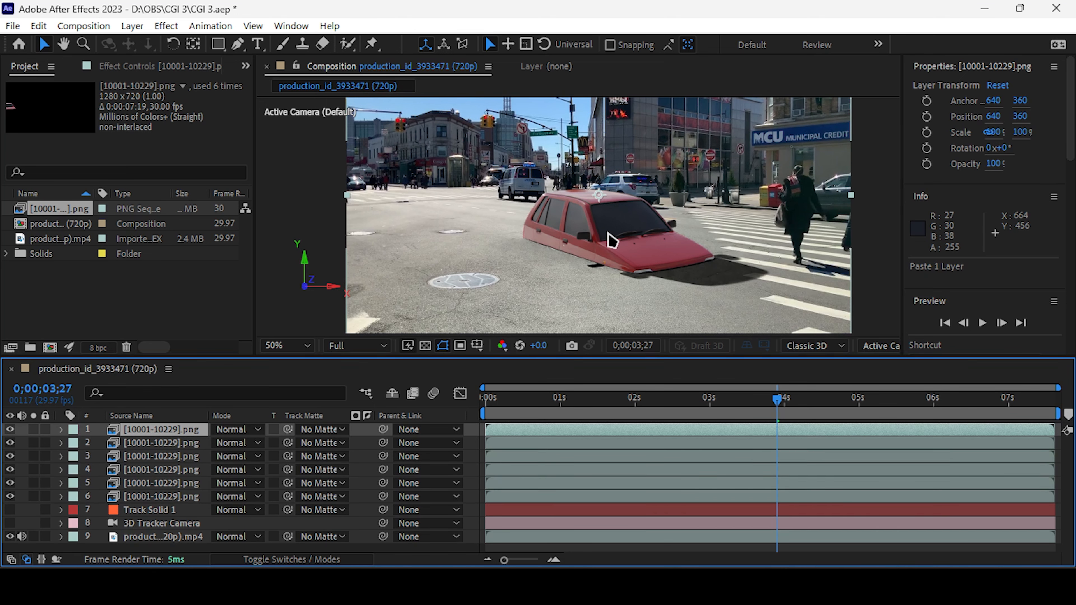